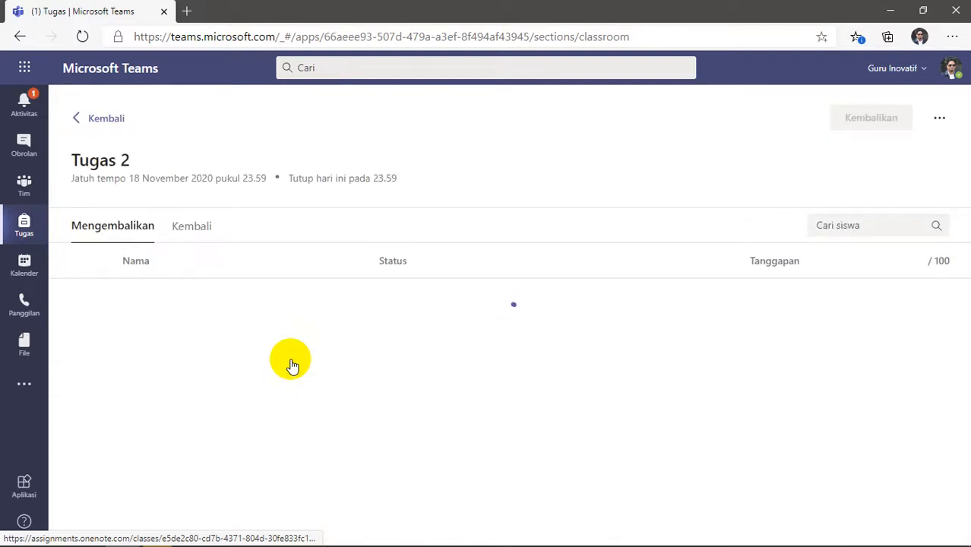
- Sort the Tugas 2 submissions by status and open the late submission titled "Link PH Listrik Dinamis"
left_click(397, 261)
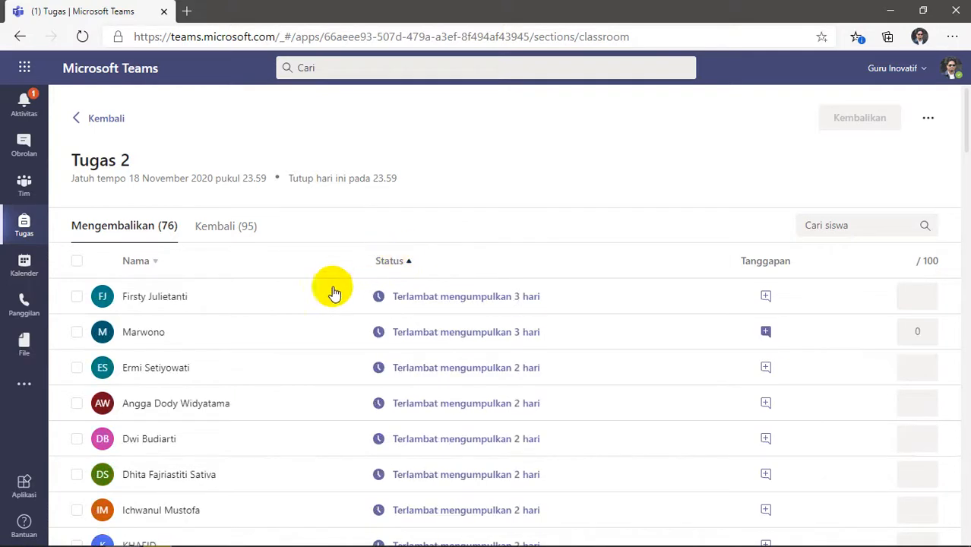
scroll(280, 335, "down", 3)
scroll(262, 331, "down", 3)
scroll(256, 330, "up", 3)
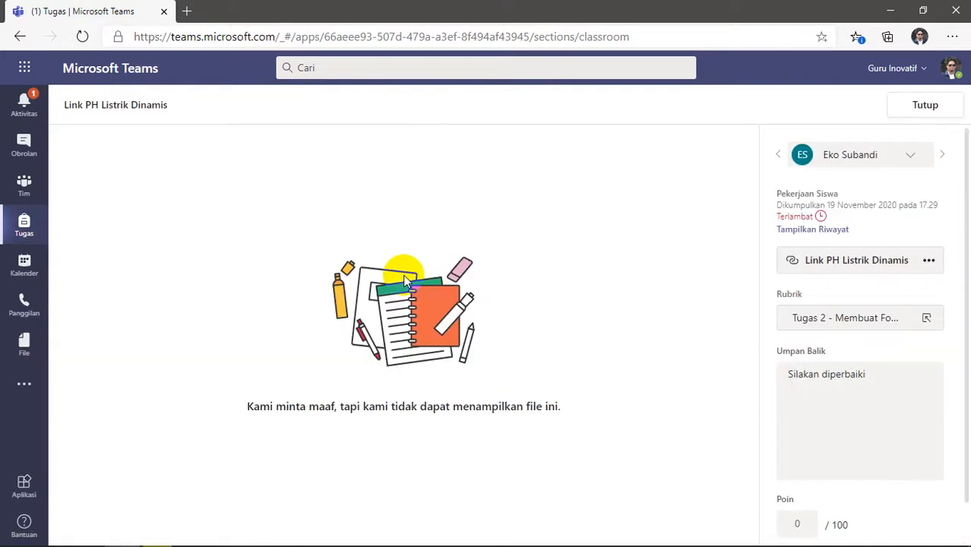
- Review the questions in the attached form "Penilaian Harian IPA Kelas IX KD 3.5 Listrik Dinamis", and close it
left_click(828, 265)
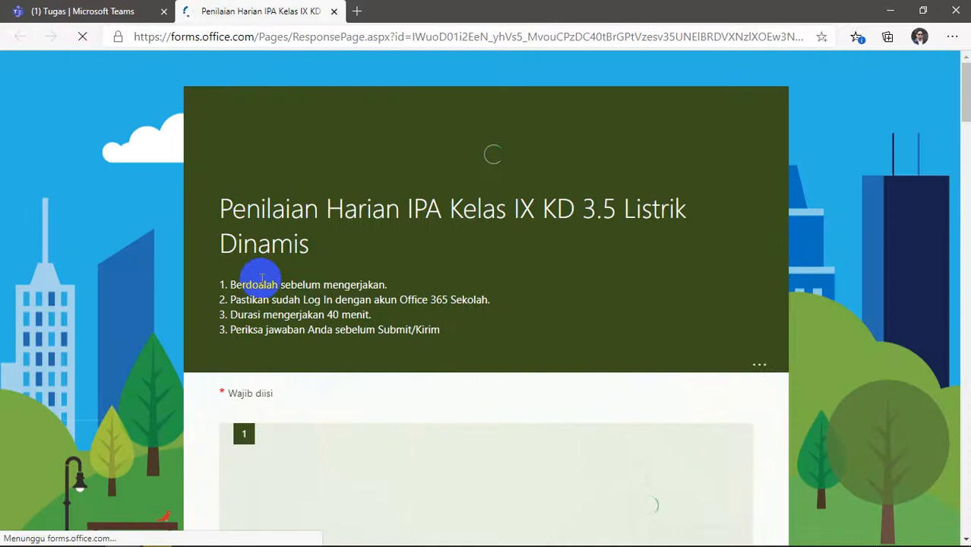
scroll(161, 333, "down", 15)
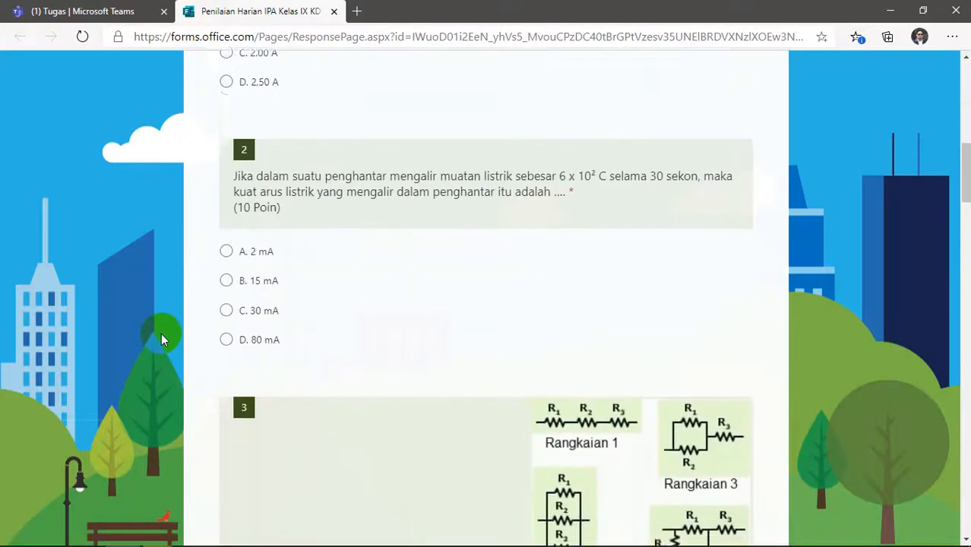
scroll(161, 333, "down", 12)
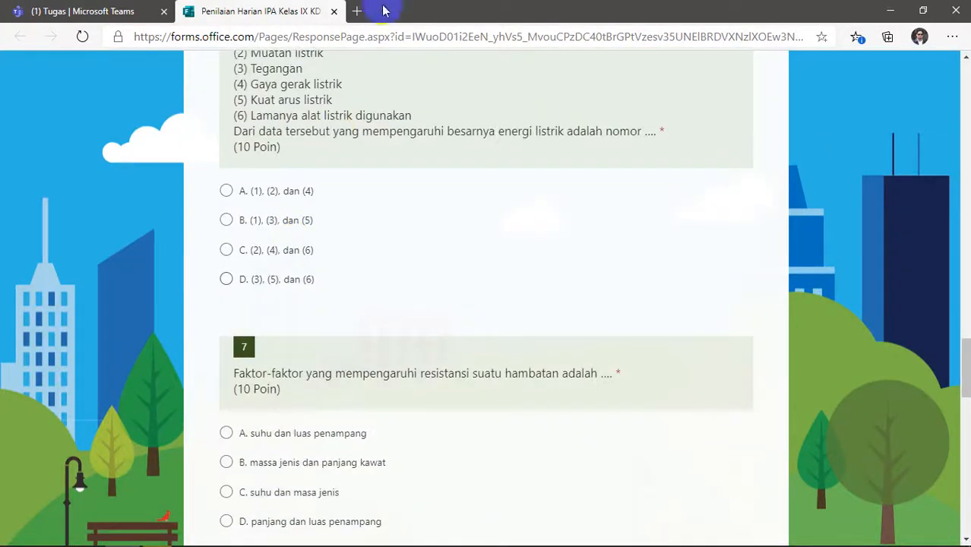
left_click(333, 12)
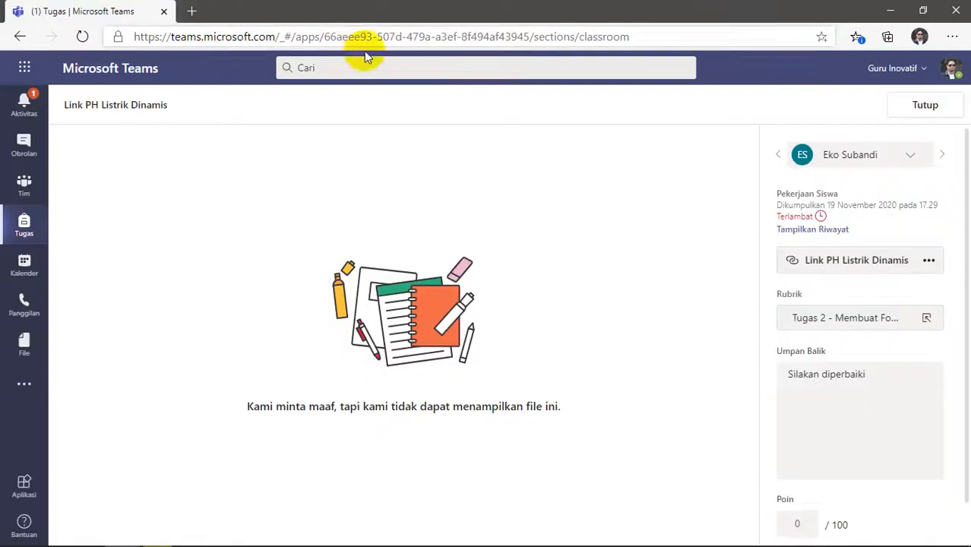
- Rate the Link PH Listrik Dinamis submission as Sangat Lengkap (5 poin) in the Tugas 2 rubric
left_click(828, 321)
left_click(838, 340)
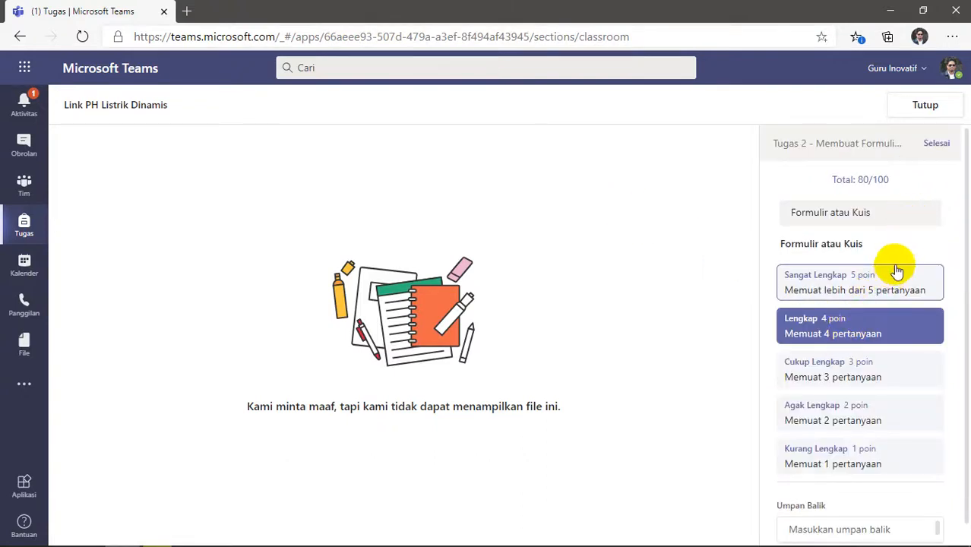
left_click(831, 277)
- Replace the feedback with "Good Job" and return the Link PH Listrik Dinamis submission to the student
left_click(825, 388)
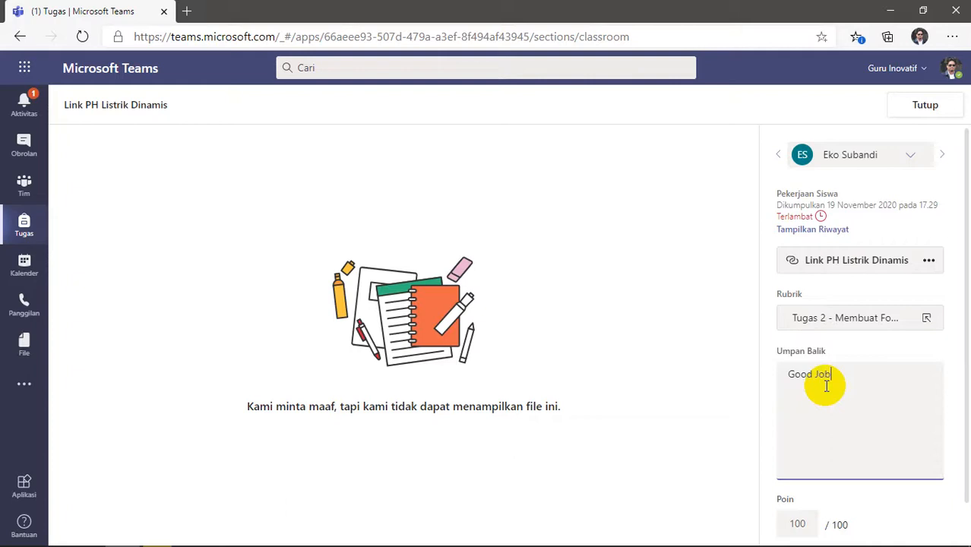
scroll(831, 441, "down", 1)
left_click(820, 521)
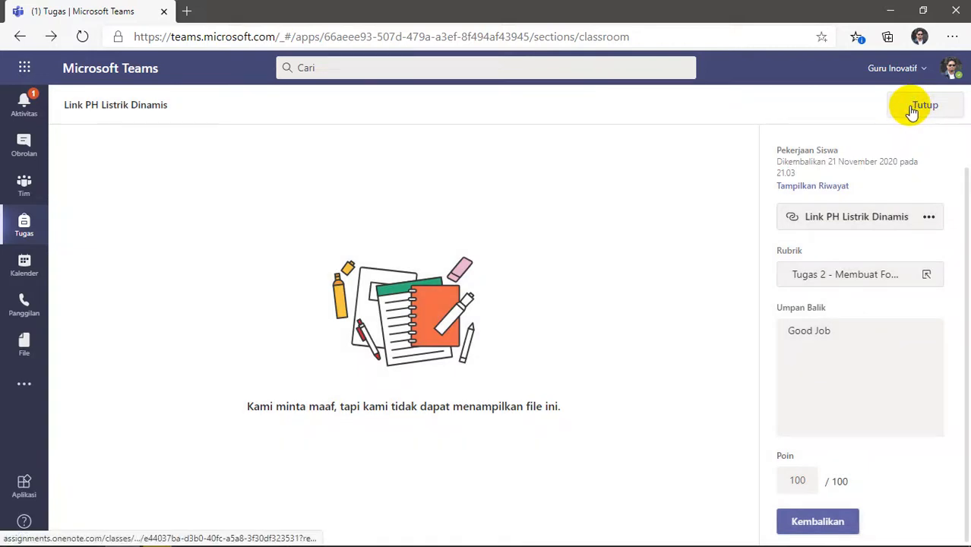
left_click(911, 111)
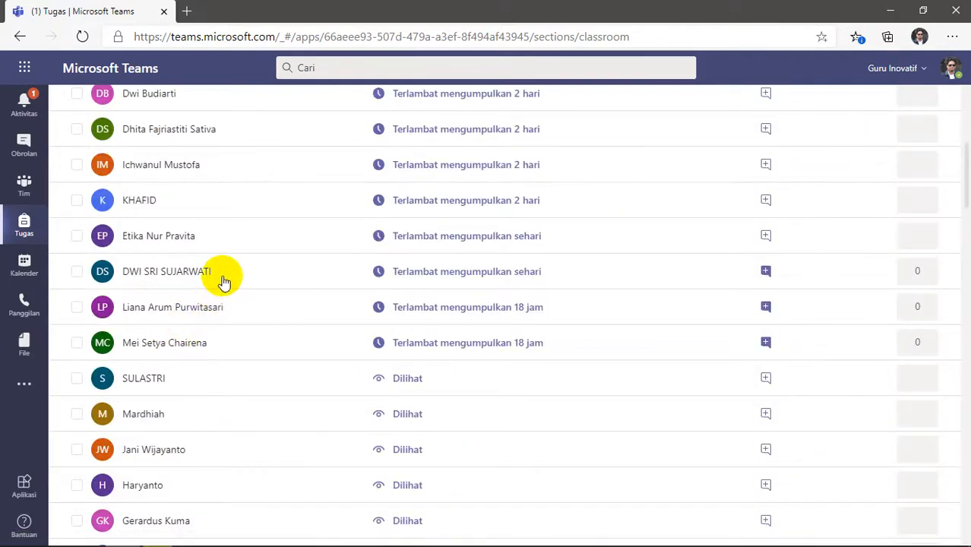
- Open the last late submission in the list and review its form "ULANGAN HARIAN BAHASA INGGRIS KELAS IX KD3.4"
left_click(224, 281)
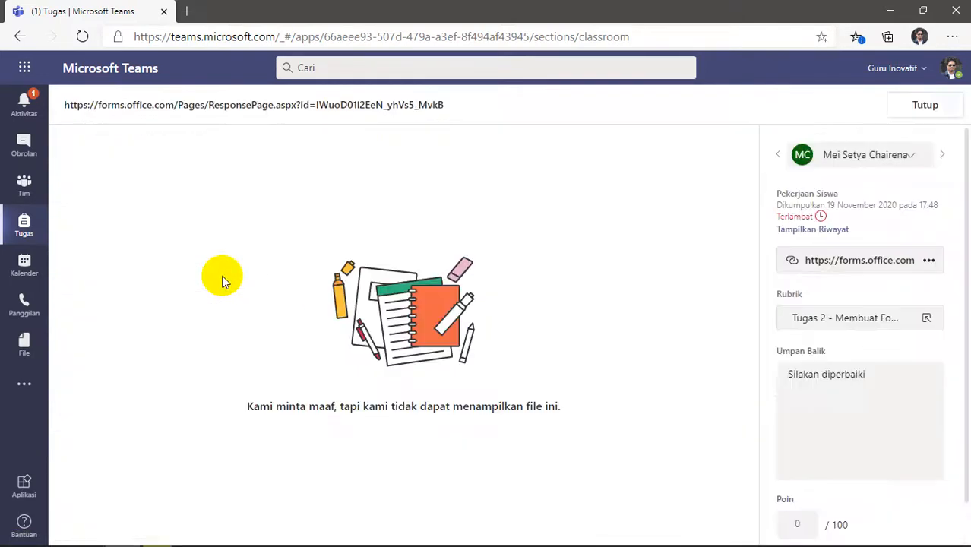
left_click(828, 263)
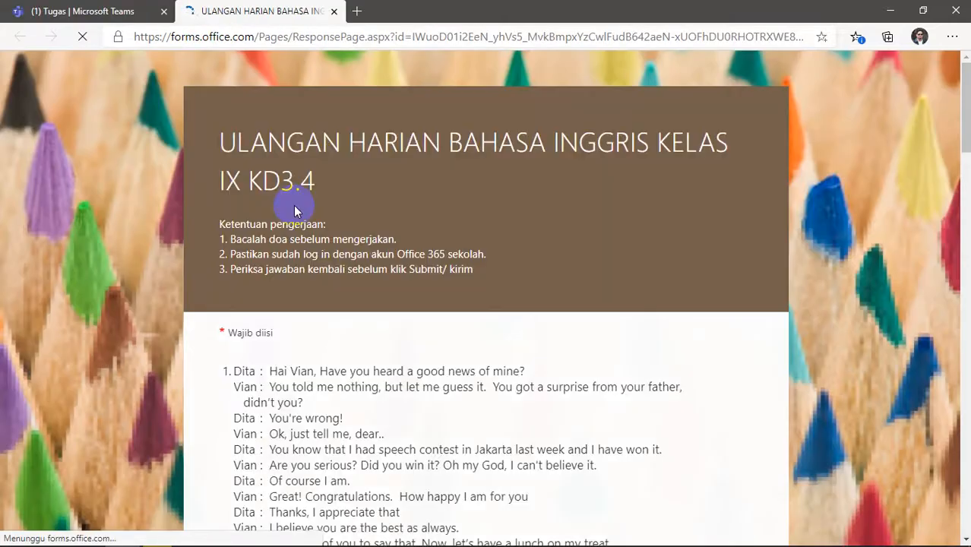
scroll(267, 288, "down", 5)
scroll(267, 288, "down", 15)
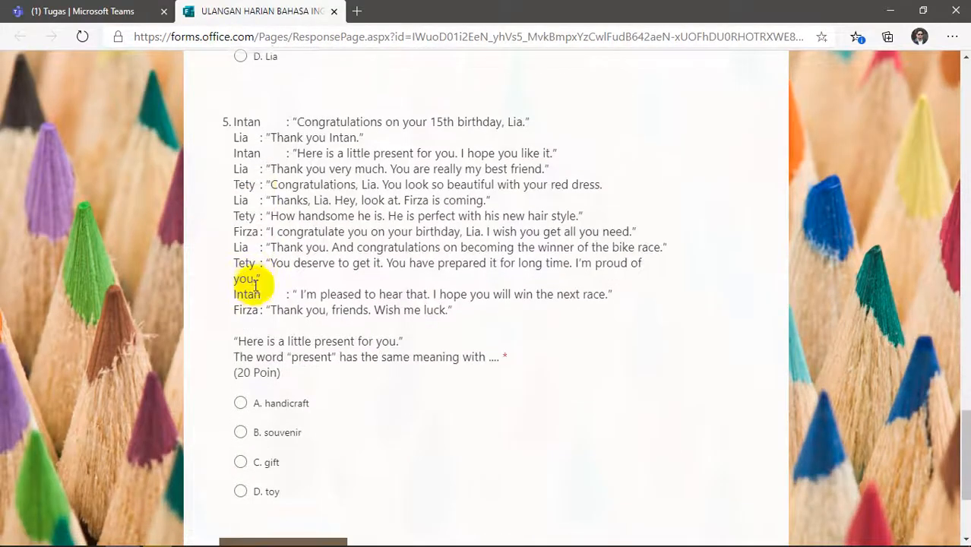
left_click(333, 11)
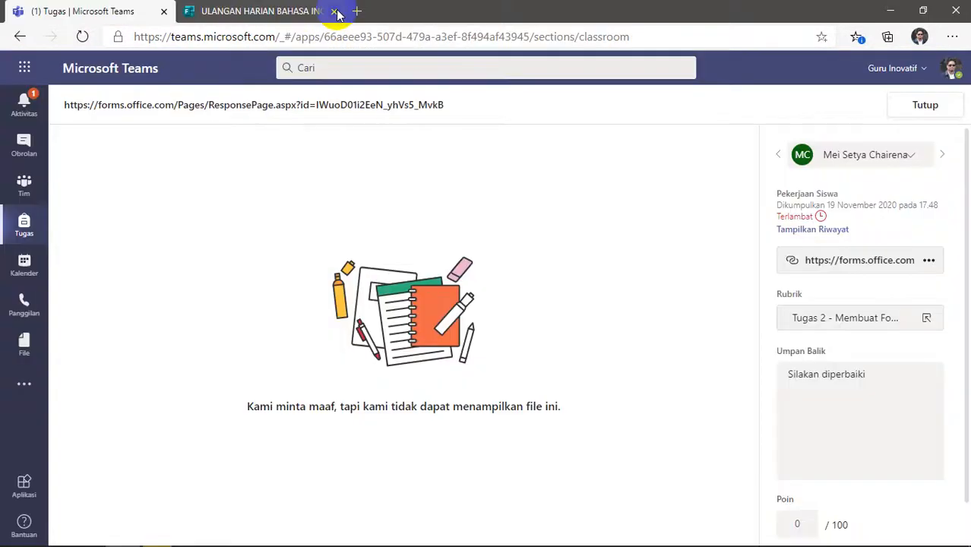
- Rate the English quiz submission as Sangat Lengkap (5 poin) in the rubric and return it with the feedback "Good Job"
left_click(855, 322)
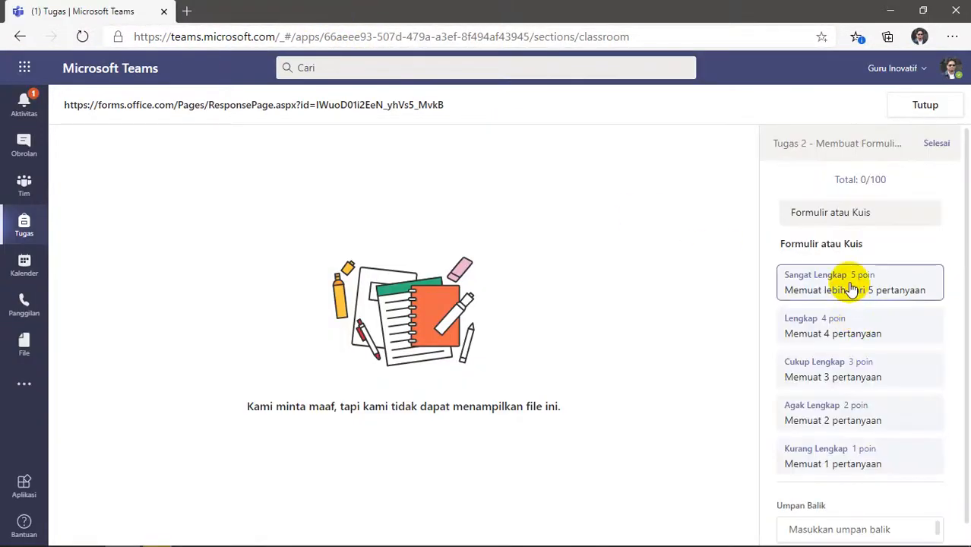
left_click(852, 287)
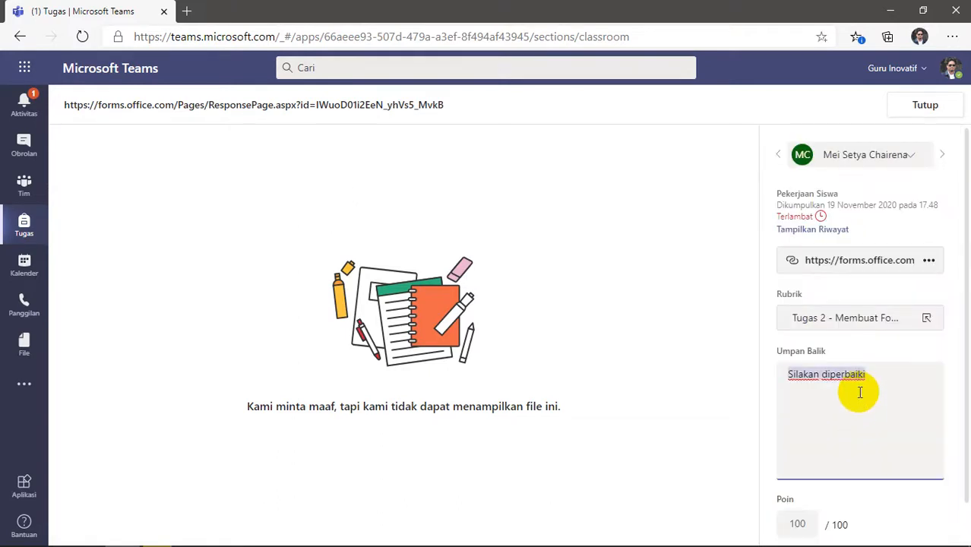
scroll(817, 414, "down", 1)
left_click(821, 520)
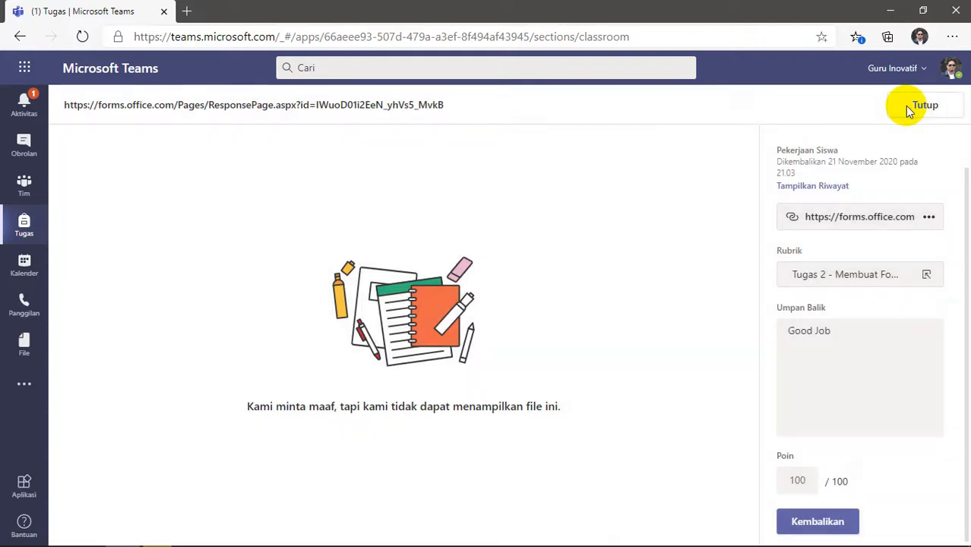
left_click(915, 106)
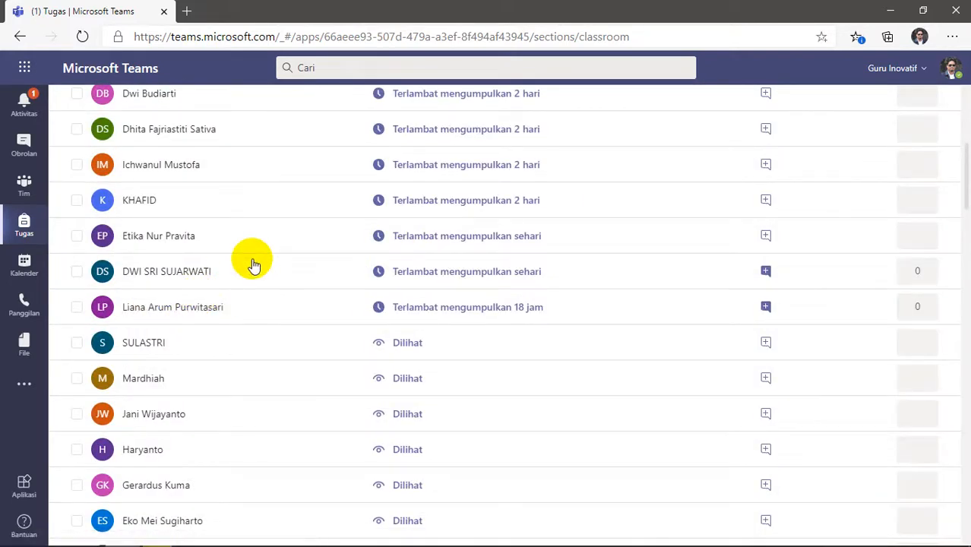
- Open the late submission "Link Penilaian Harian" and review both pages of its form "Penilaian Harian Kelas VI Tema 4"
left_click(255, 264)
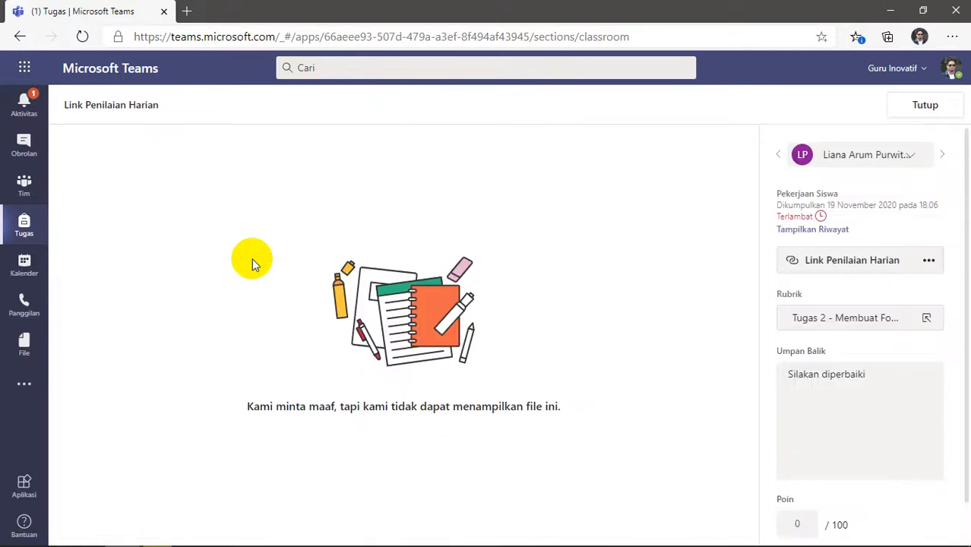
left_click(816, 262)
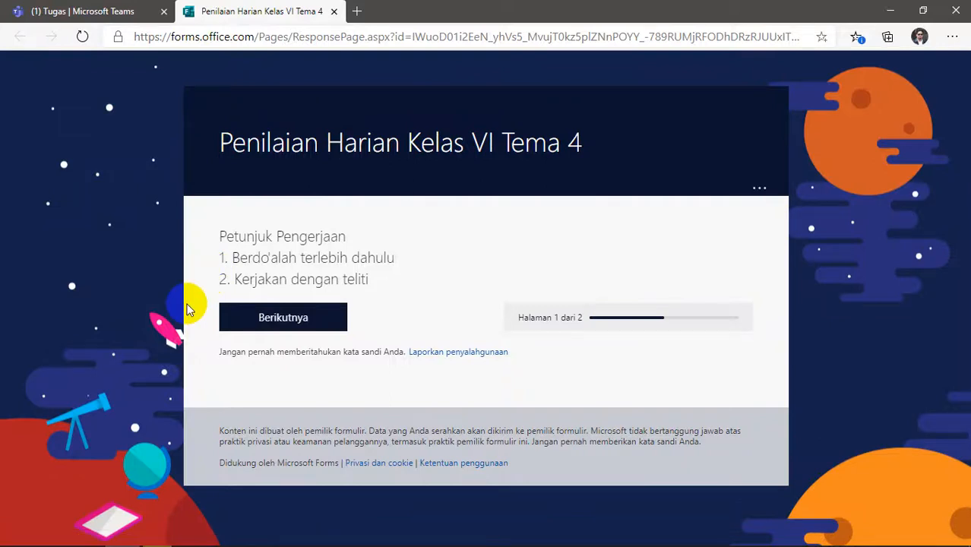
left_click(258, 319)
scroll(331, 289, "down", 10)
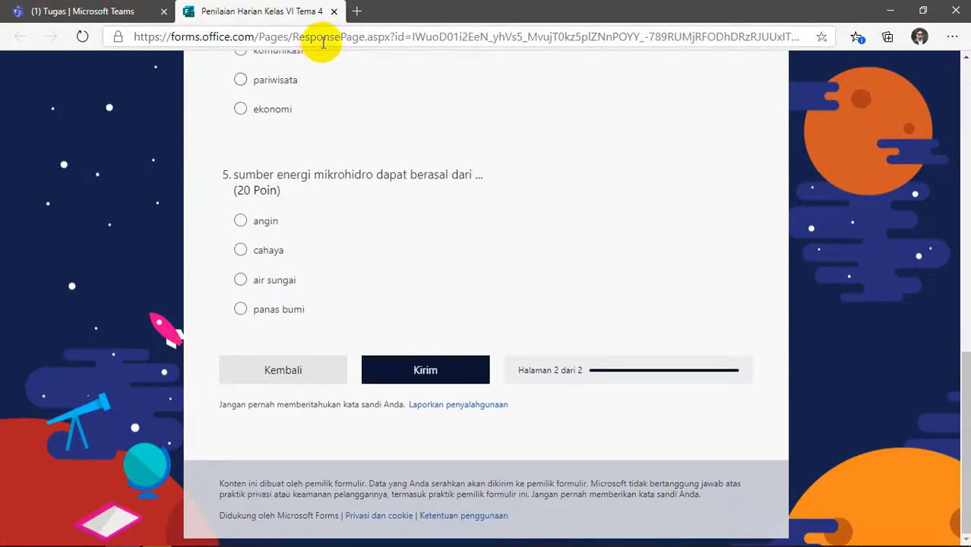
left_click(334, 14)
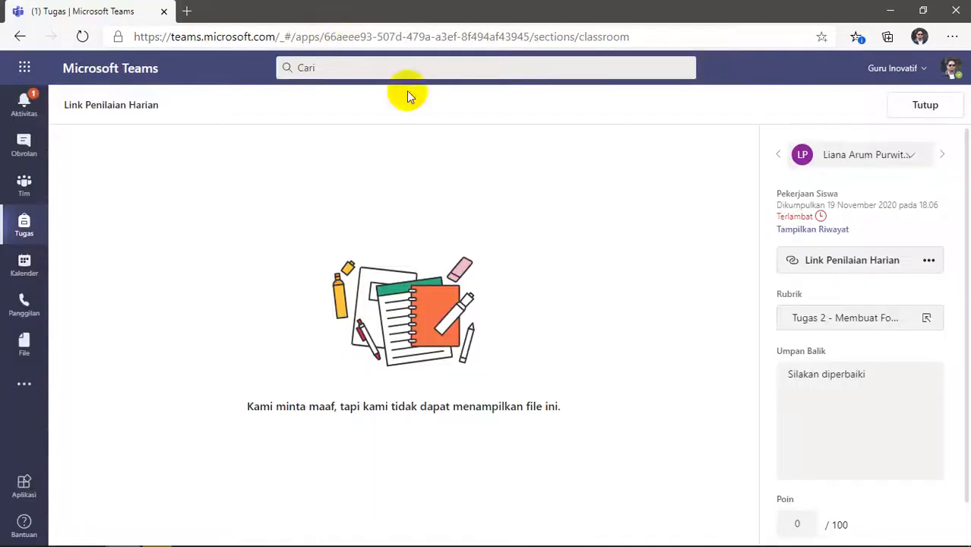
- Rate the Link Penilaian Harian submission as Sangat Lengkap (5 poin) and return it with the feedback "Good Job"
left_click(804, 318)
left_click(814, 296)
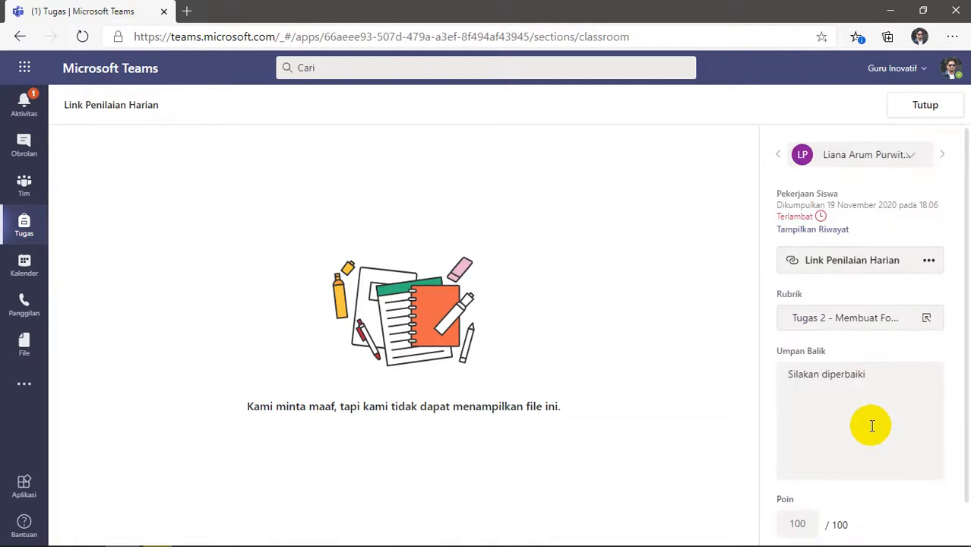
left_click(862, 404)
scroll(863, 404, "down", 1)
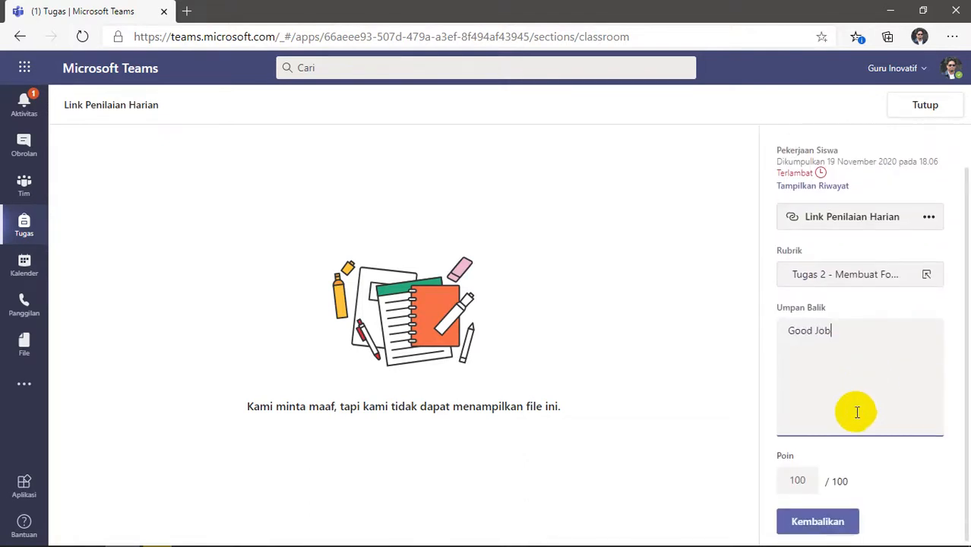
left_click(824, 522)
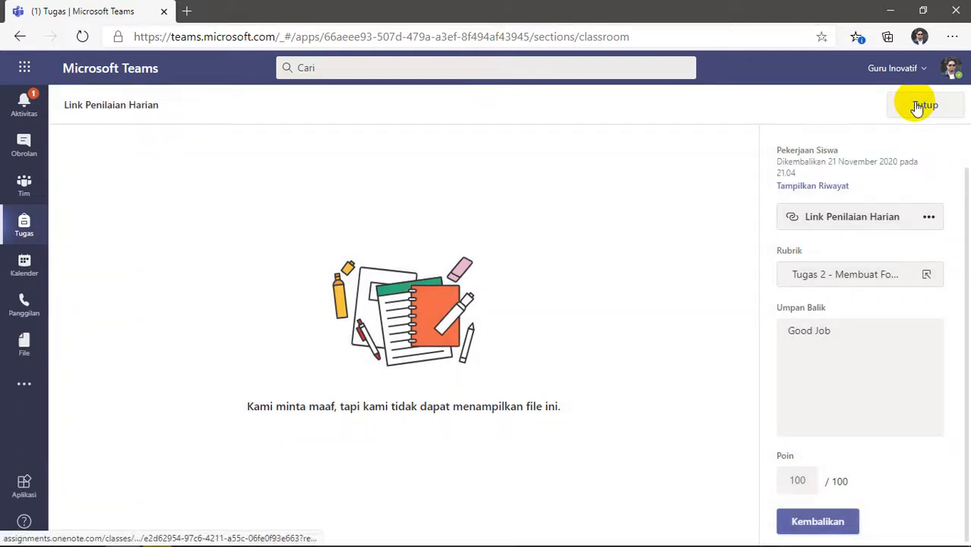
left_click(916, 107)
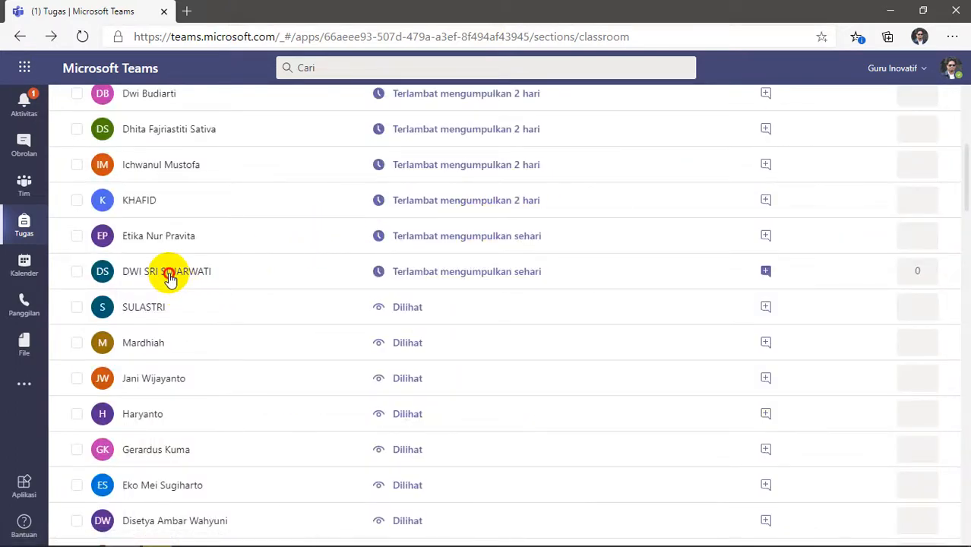
- Open the late submission "Tugas 2: membuat form Quis" and review the questions in its Indonesian-language quiz form
left_click(170, 275)
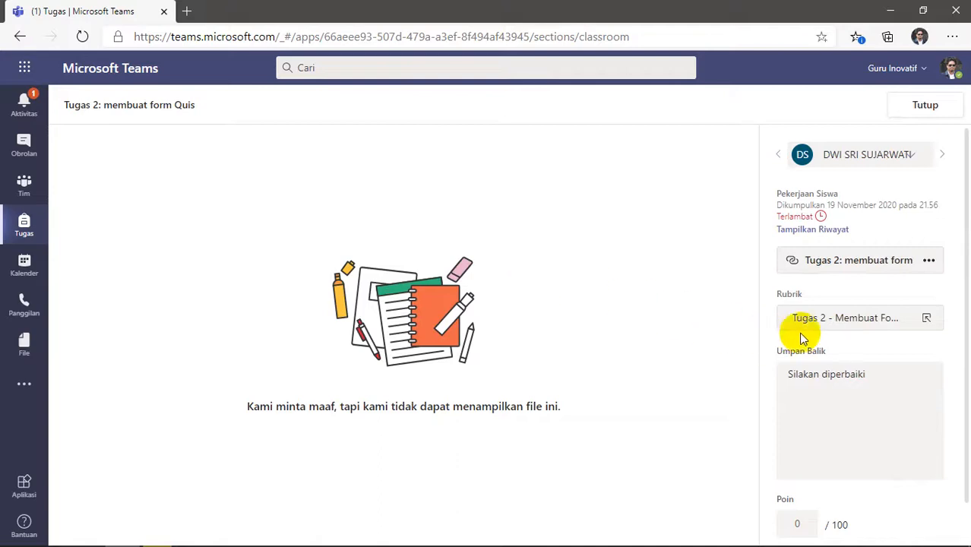
left_click(818, 261)
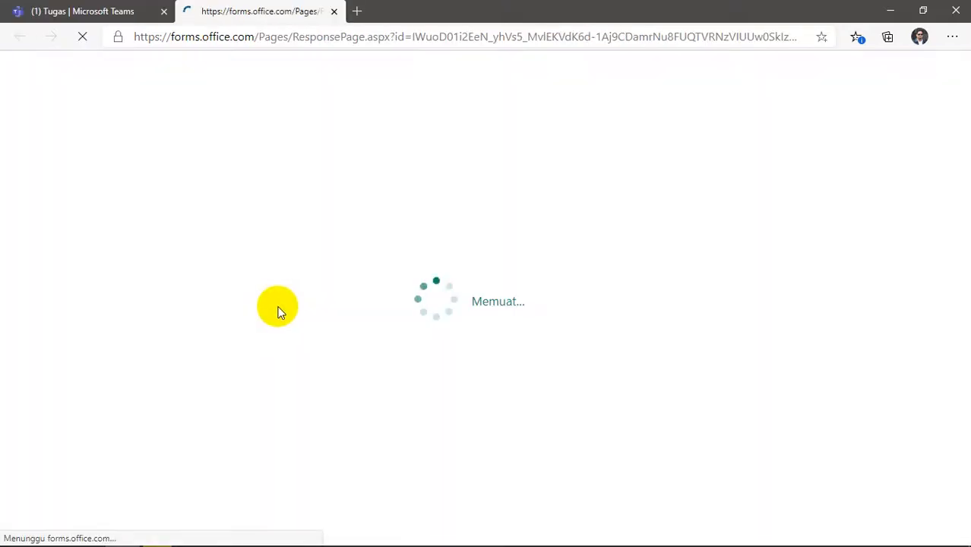
scroll(270, 304, "down", 15)
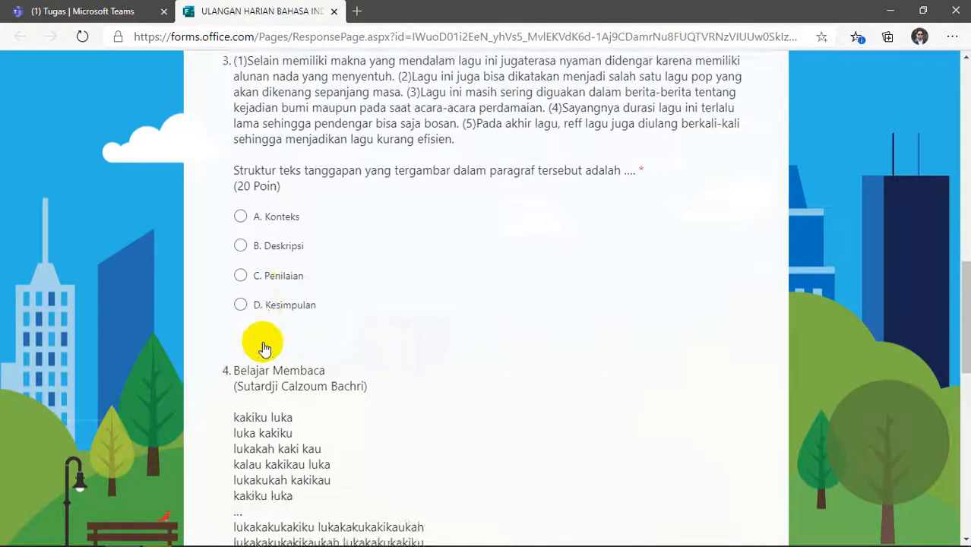
scroll(265, 342, "down", 10)
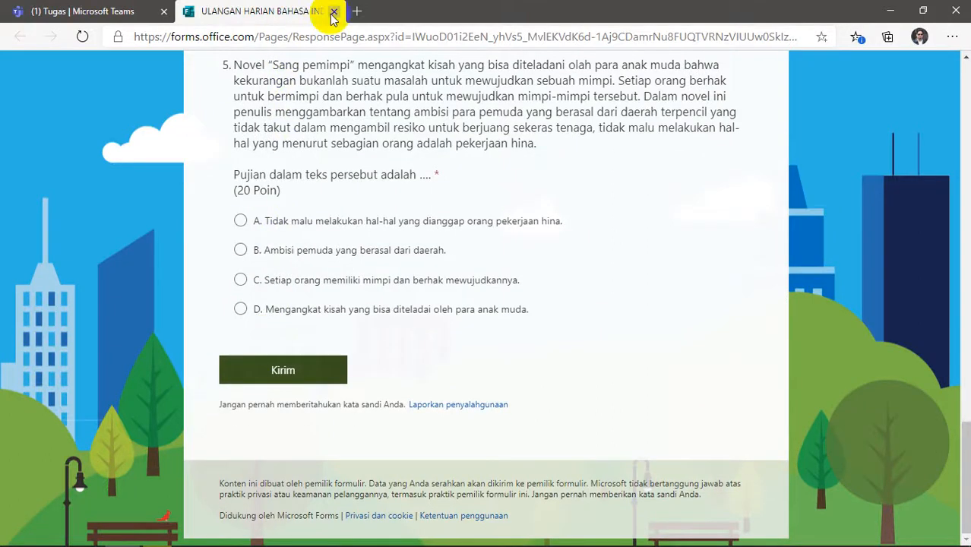
left_click(332, 12)
- Rate the "Tugas 2: membuat form Quis" submission as Sangat Lengkap (5 poin) in the rubric
left_click(832, 316)
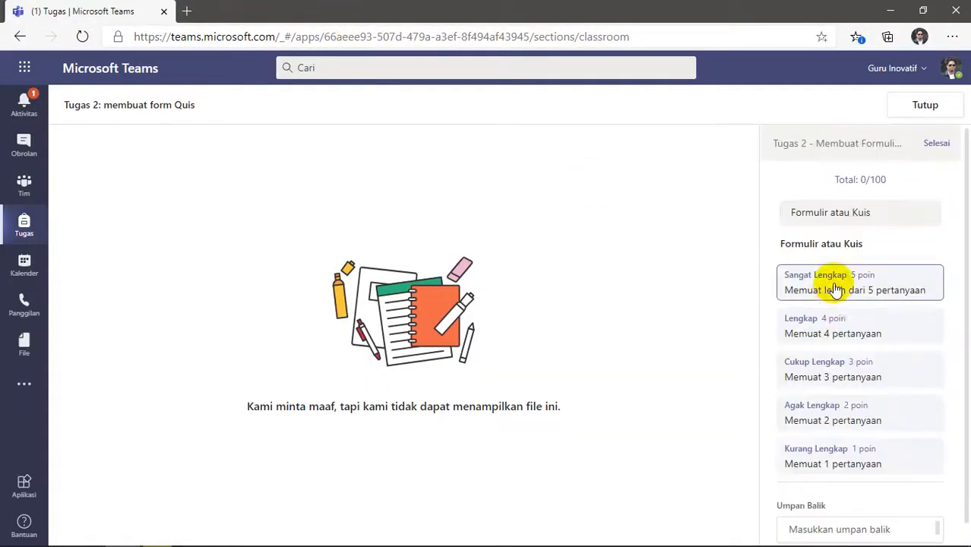
left_click(830, 280)
left_click(937, 149)
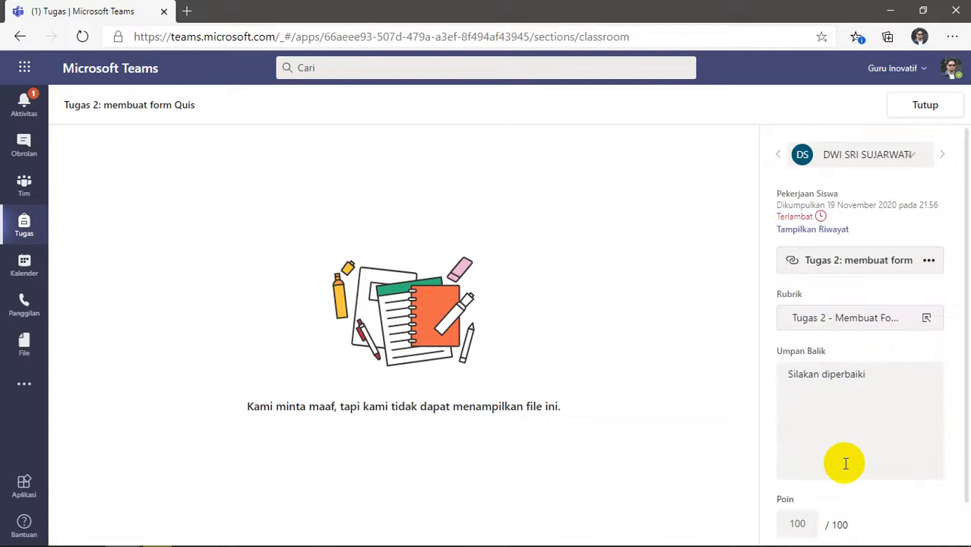
- Change the feedback to "Good Job" and return the "Tugas 2: membuat form Quis" submission to the student
left_click(844, 432)
scroll(843, 432, "down", 1)
left_click(825, 520)
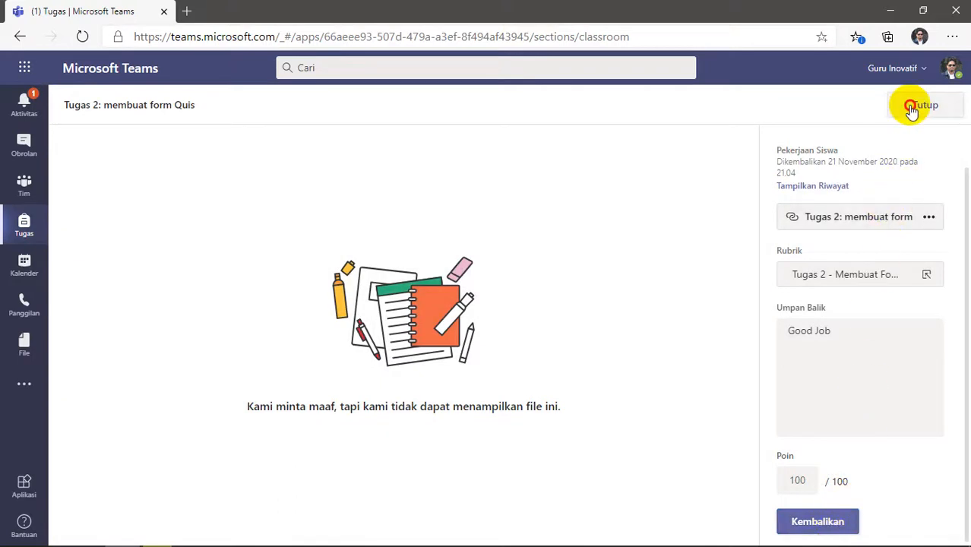
left_click(915, 105)
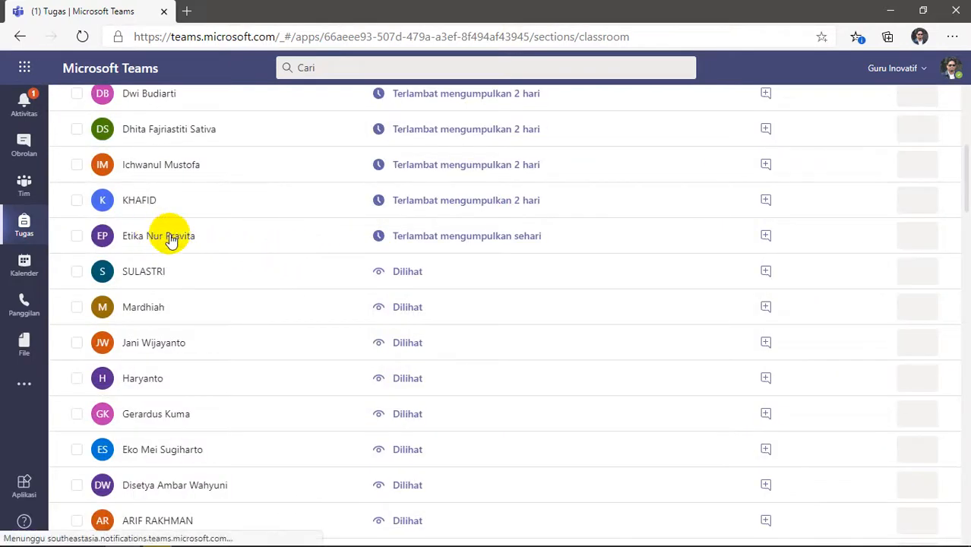
- Open the late submission "Ulangan Harian PPKn Kelas XI" and review the questions in its linked form
left_click(256, 252)
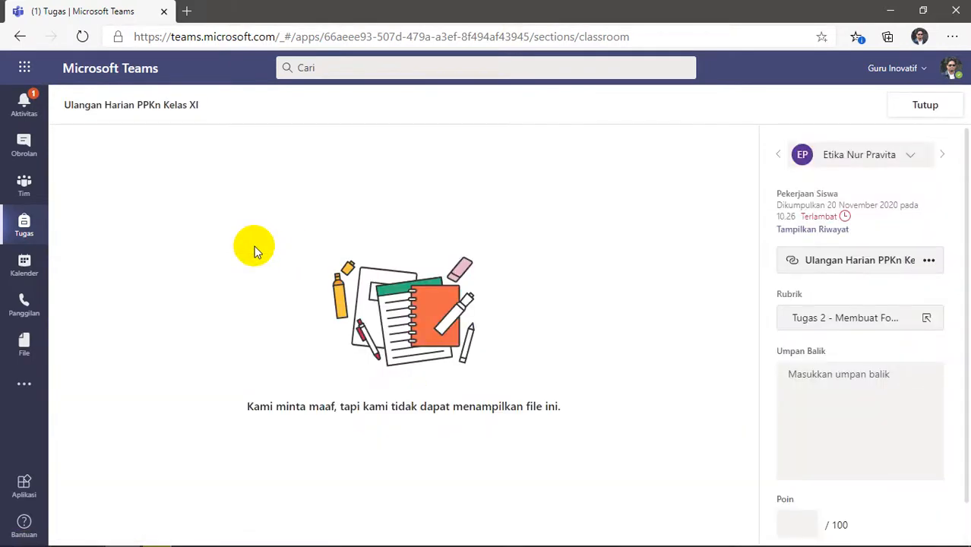
left_click(782, 260)
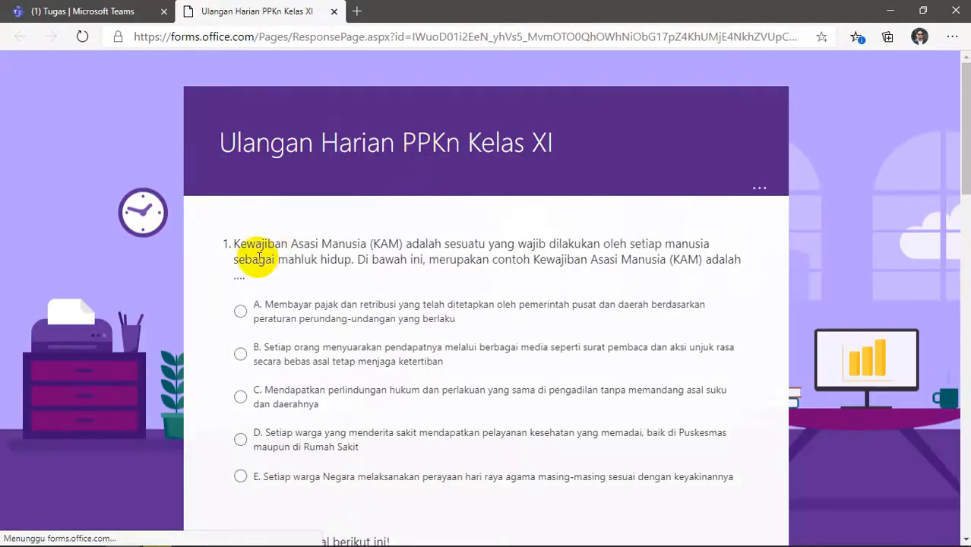
scroll(114, 265, "down", 8)
scroll(114, 265, "down", 10)
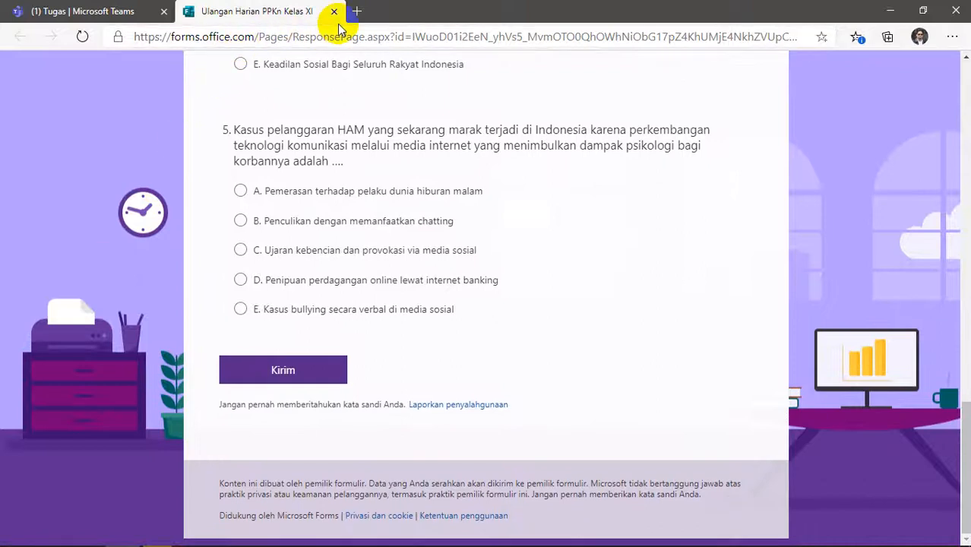
left_click(334, 12)
- Rate the "Ulangan Harian PPKn Kelas XI" submission as Sangat Lengkap (5 poin) and return it with the feedback "Good Job"
left_click(817, 318)
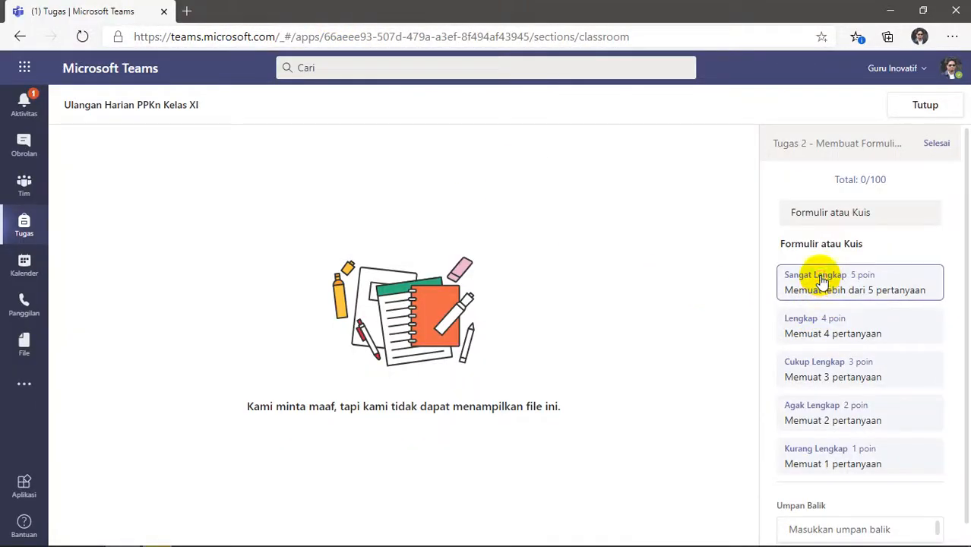
left_click(819, 275)
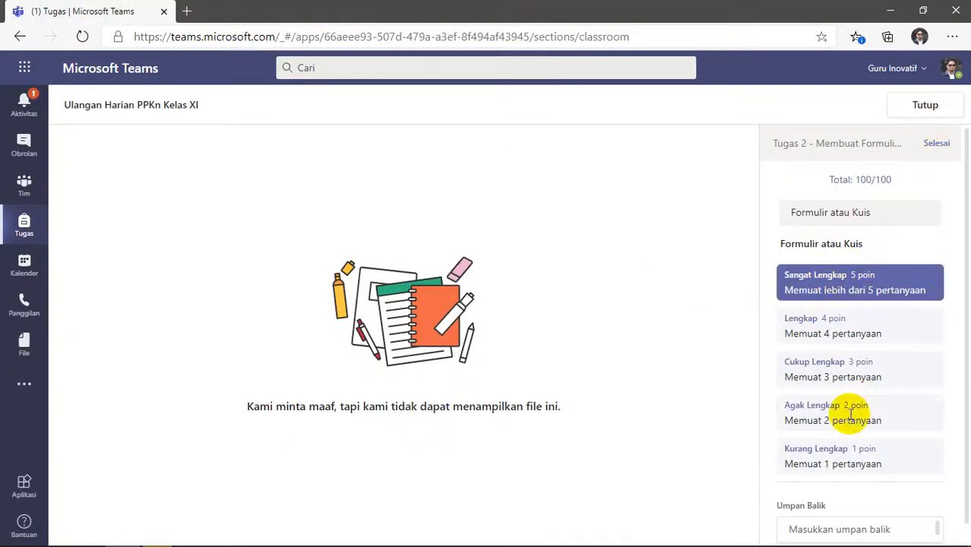
left_click(842, 392)
type("Good Job")
scroll(851, 456, "down", 1)
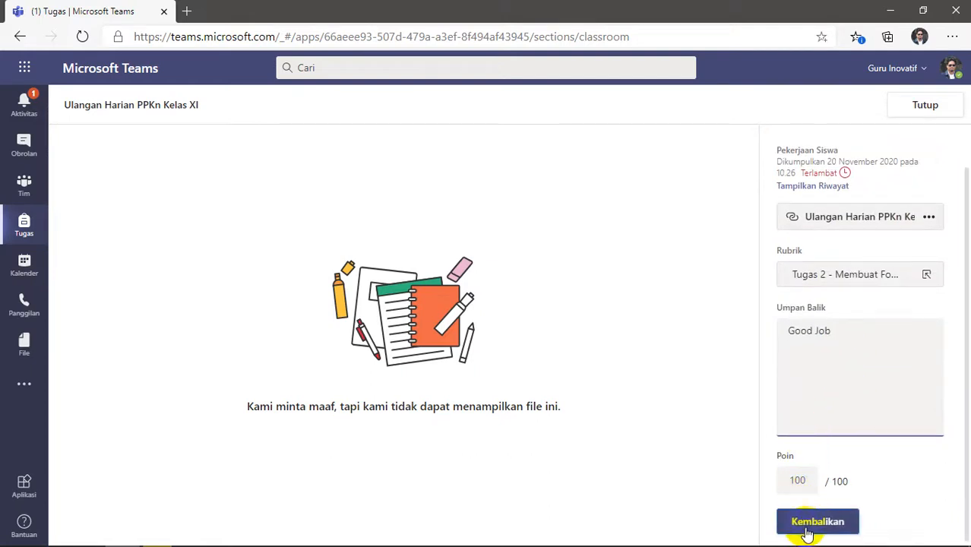
left_click(805, 521)
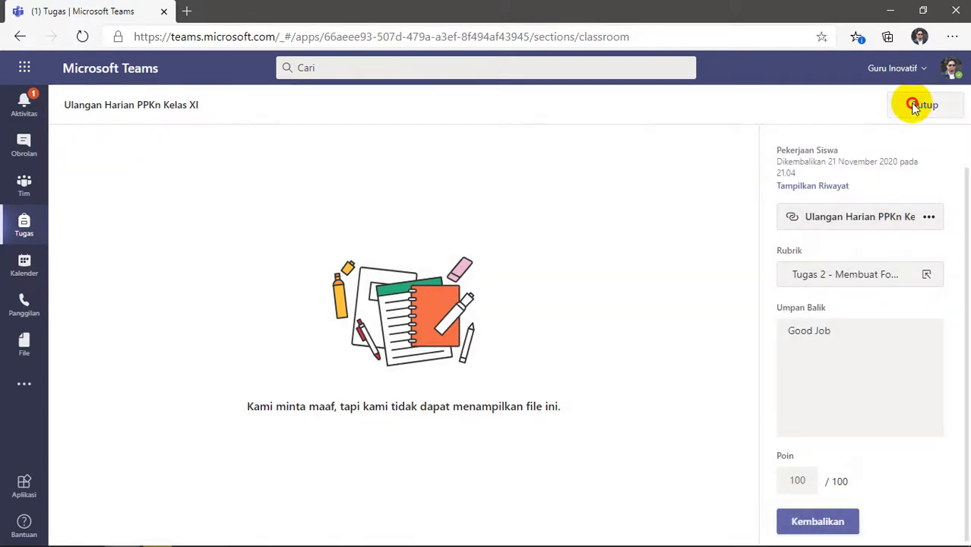
left_click(915, 105)
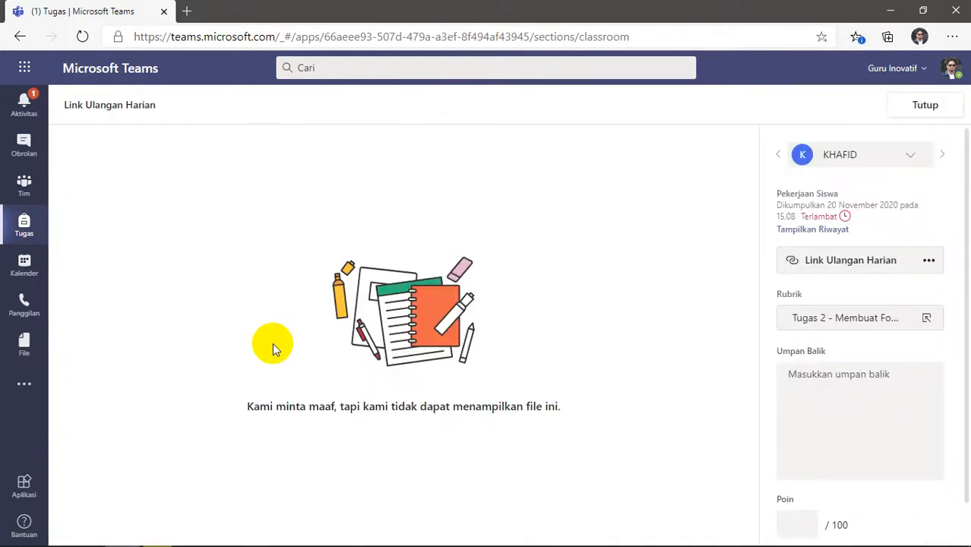
- Open the form linked in the late "Link Ulangan Harian" submission and review its questions through to the end
left_click(890, 255)
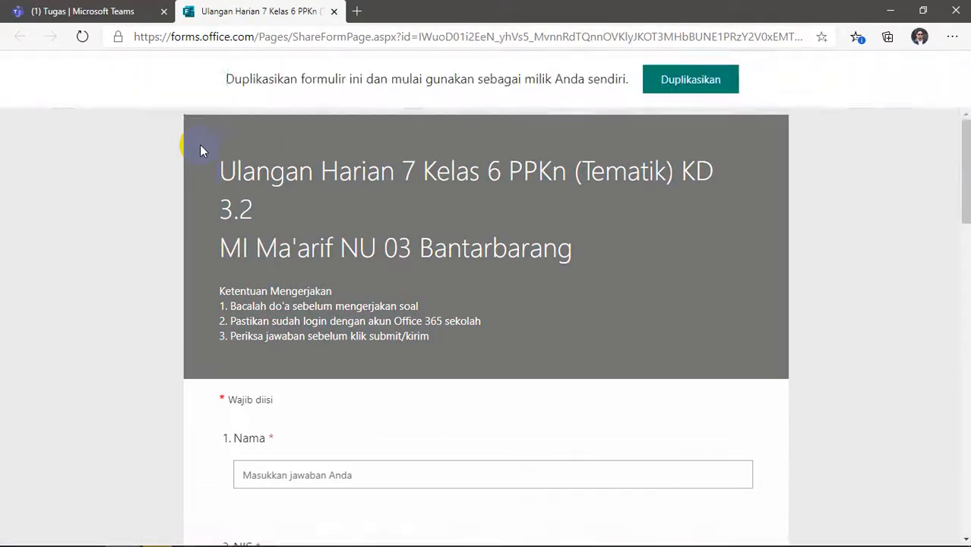
scroll(186, 229, "down", 2)
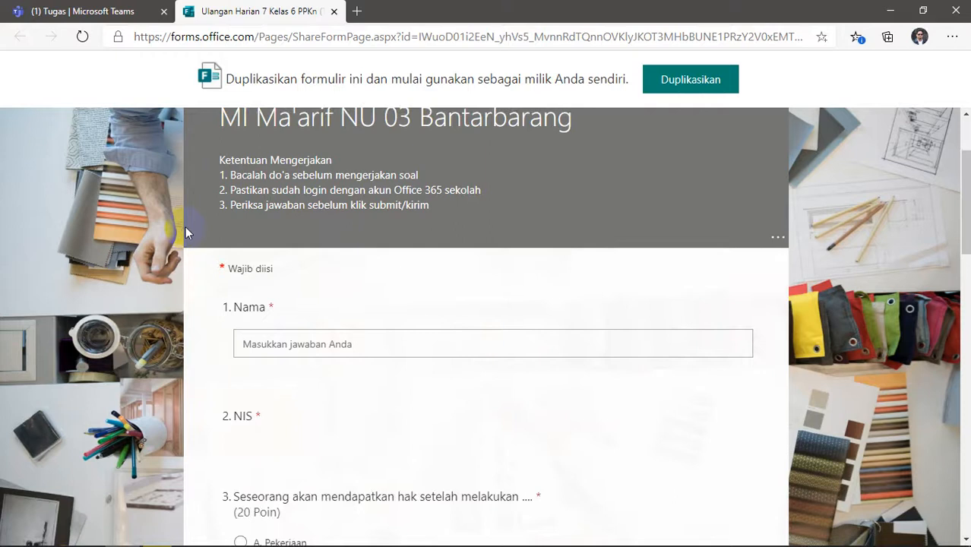
scroll(186, 227, "down", 15)
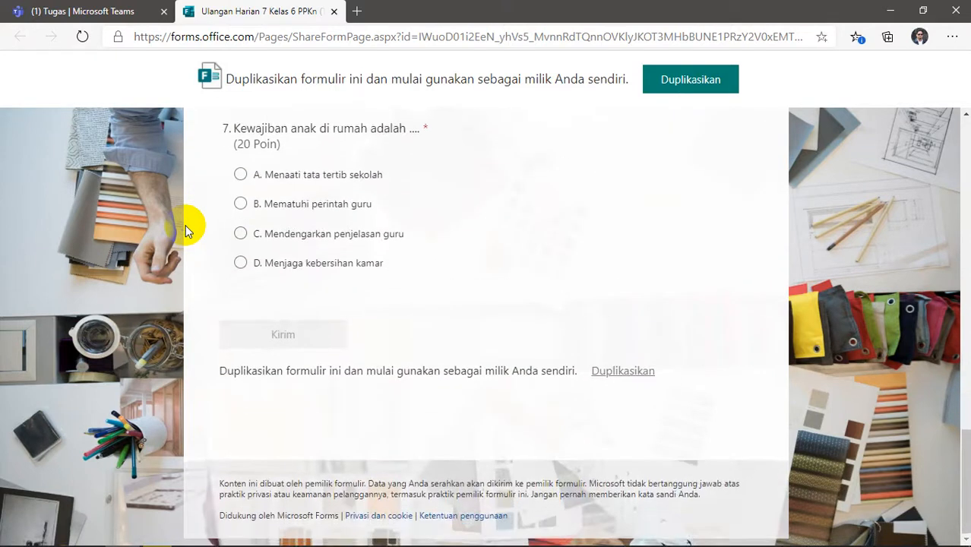
scroll(193, 224, "up", 4)
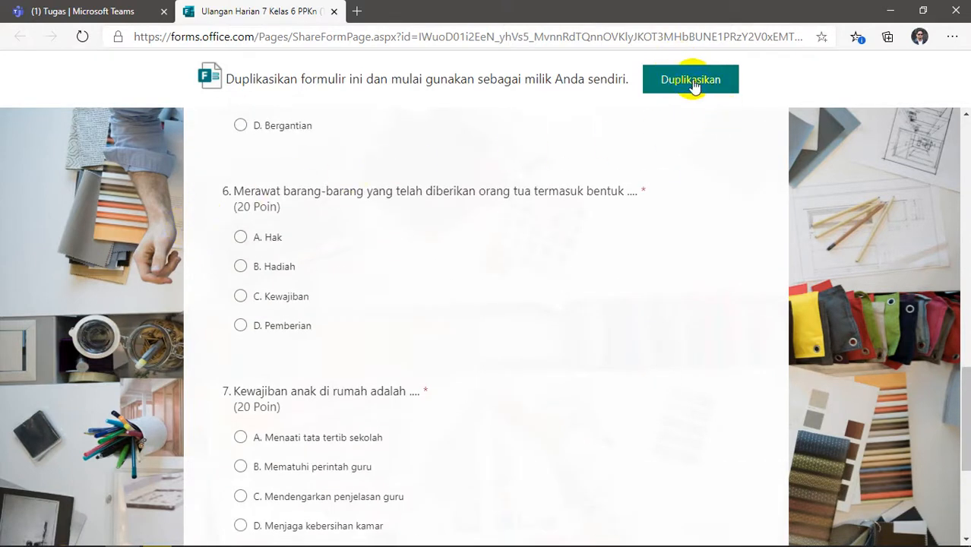
left_click(335, 12)
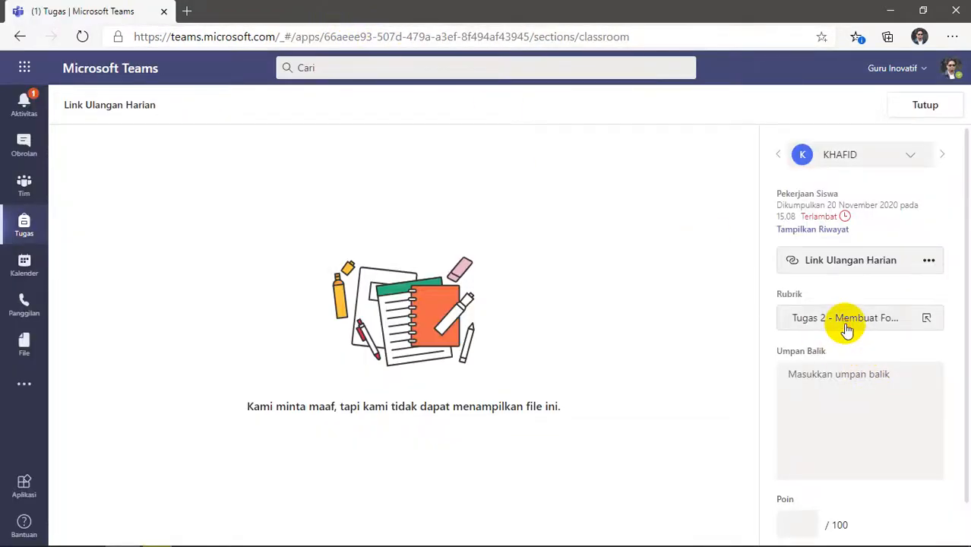
- Rate the "Link Ulangan Harian" submission as Sangat Lengkap (5 poin) and return it with the feedback "Good Job"
left_click(847, 329)
left_click(797, 277)
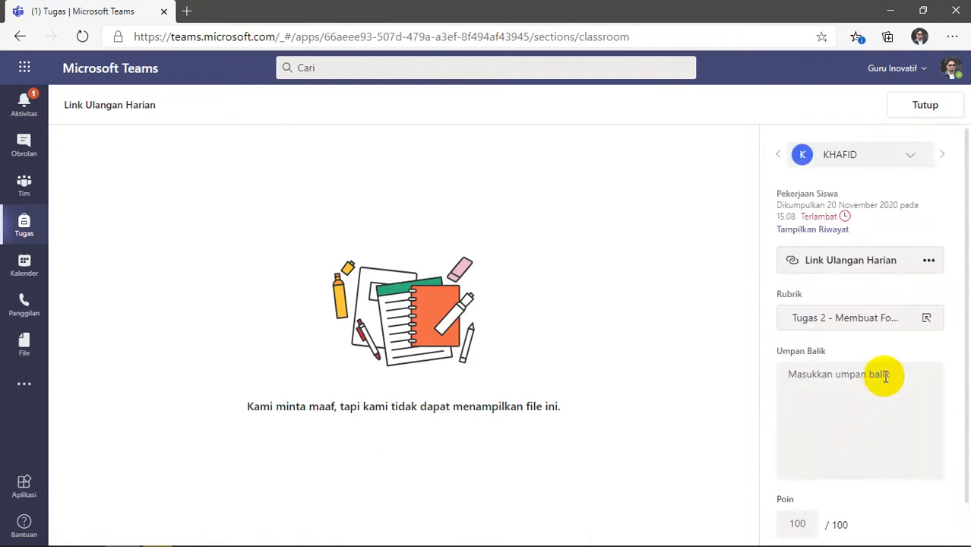
left_click(873, 373)
type("Good Job")
scroll(830, 455, "down", 1)
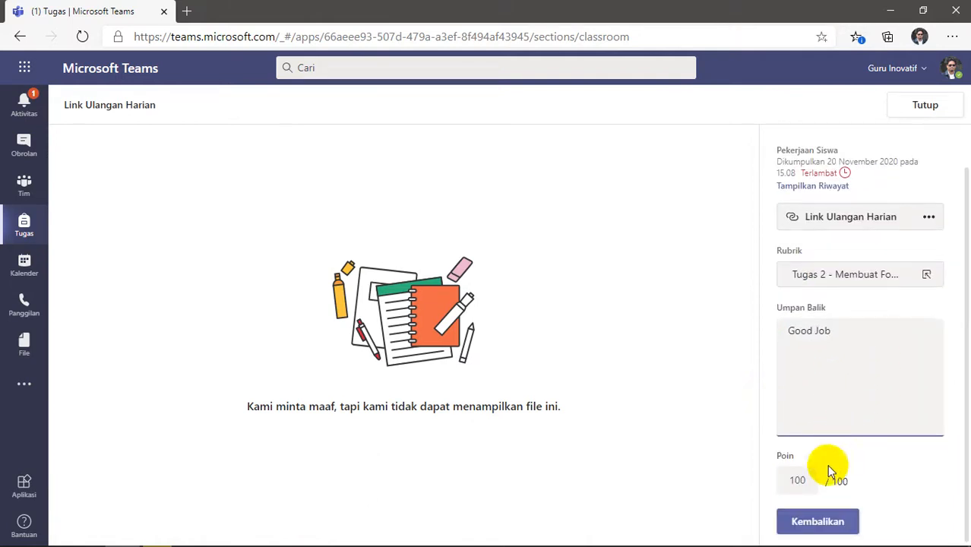
left_click(824, 521)
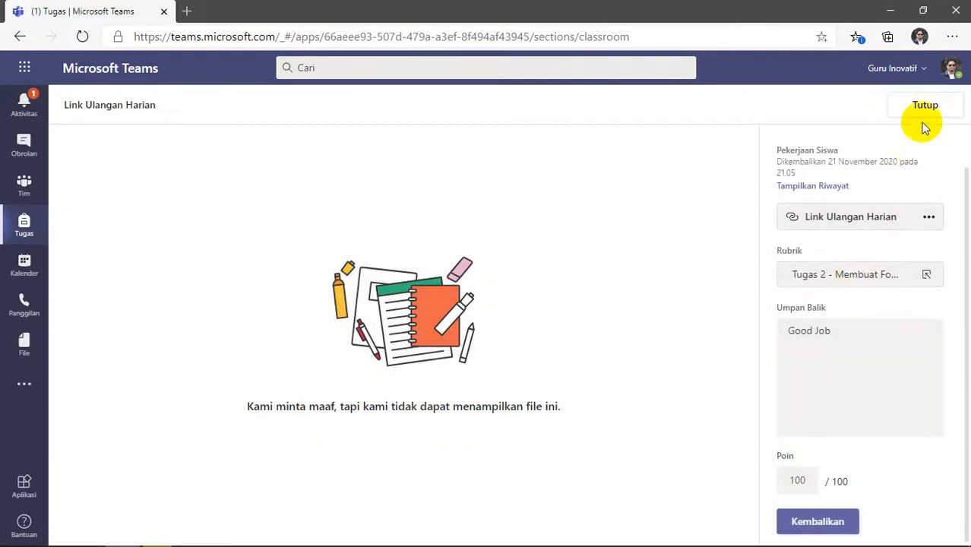
left_click(925, 111)
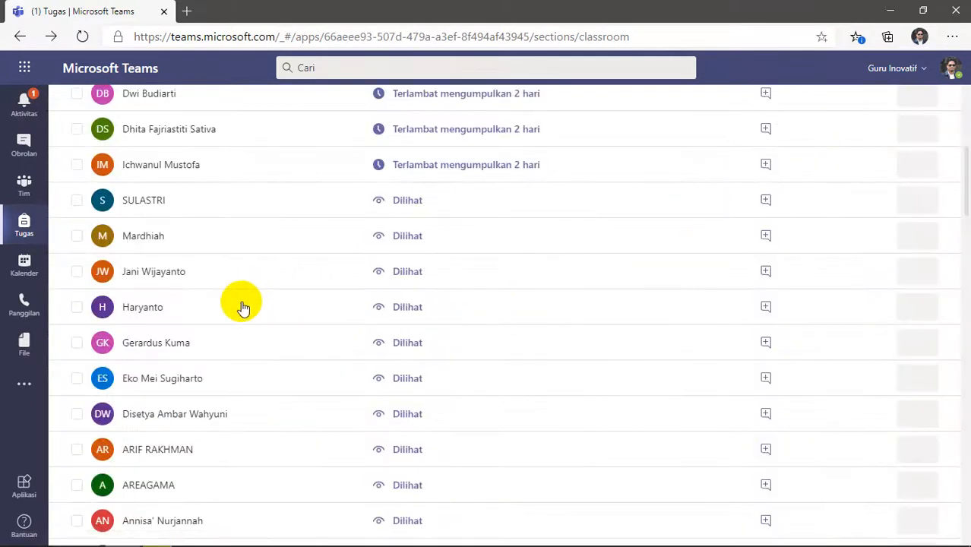
- Open the late submission "Link Latihan PTS Kelas VI" and review the questions in its linked form
scroll(242, 306, "up", 1)
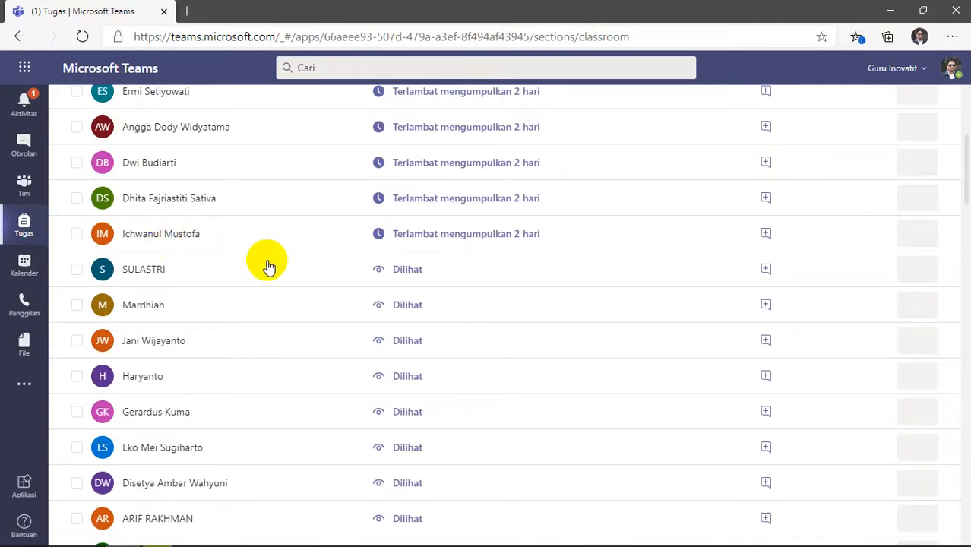
left_click(267, 265)
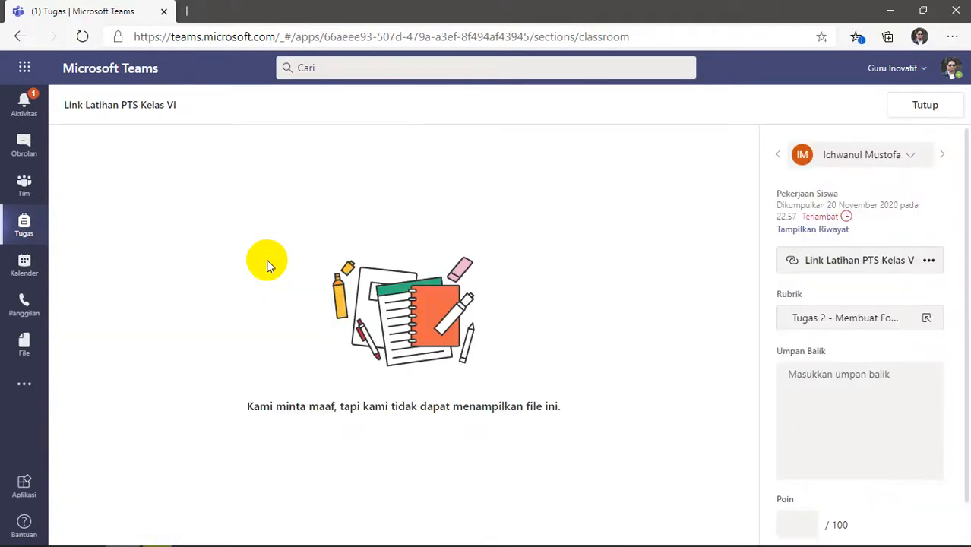
left_click(826, 264)
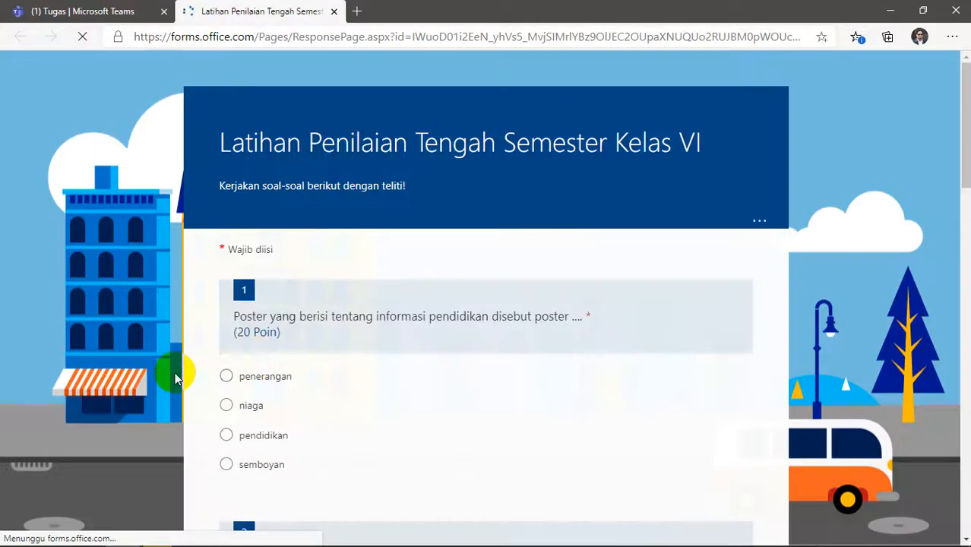
scroll(175, 378, "down", 15)
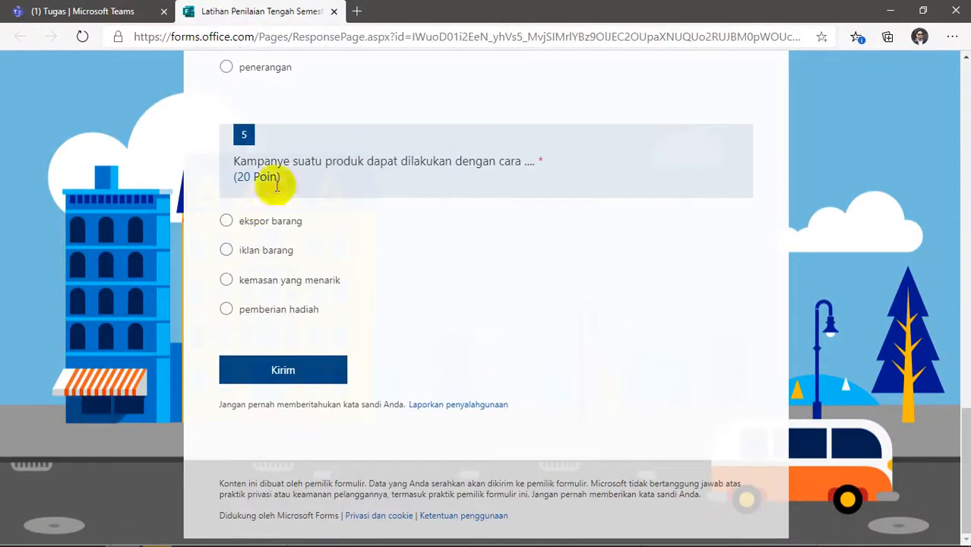
left_click(333, 11)
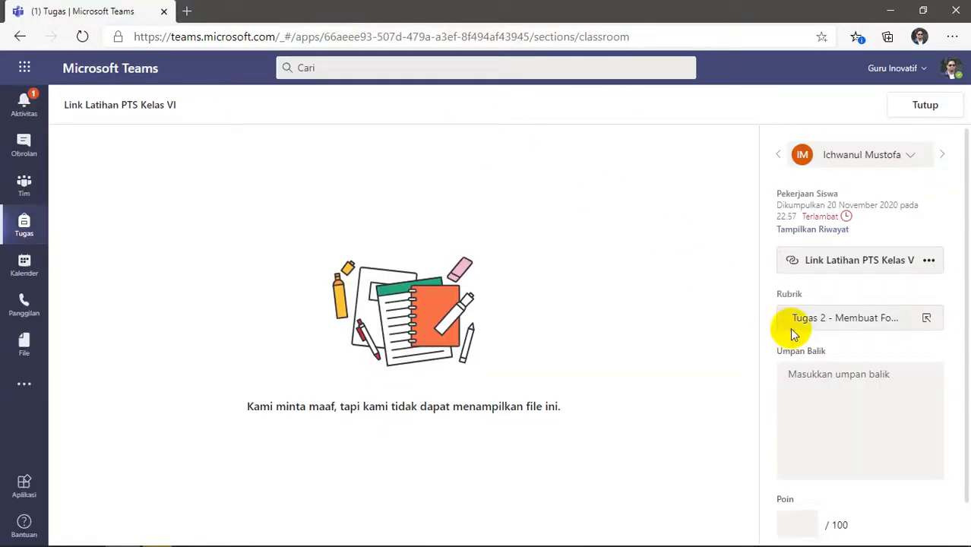
- Rate the "Link Latihan PTS Kelas VI" submission as Sangat Lengkap (5 poin) and return it with the feedback "Good Job"
left_click(844, 322)
left_click(843, 281)
left_click(938, 142)
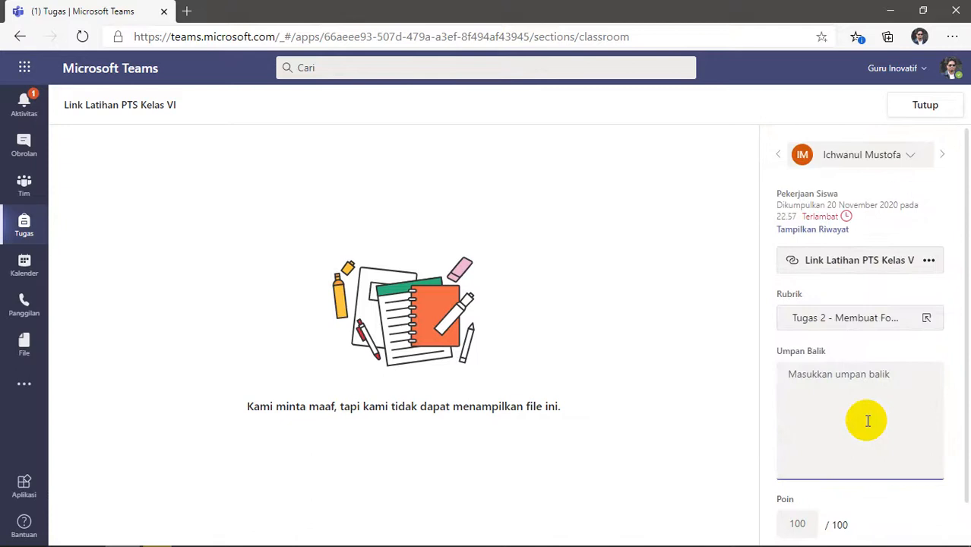
type("Good Job")
left_click(824, 521)
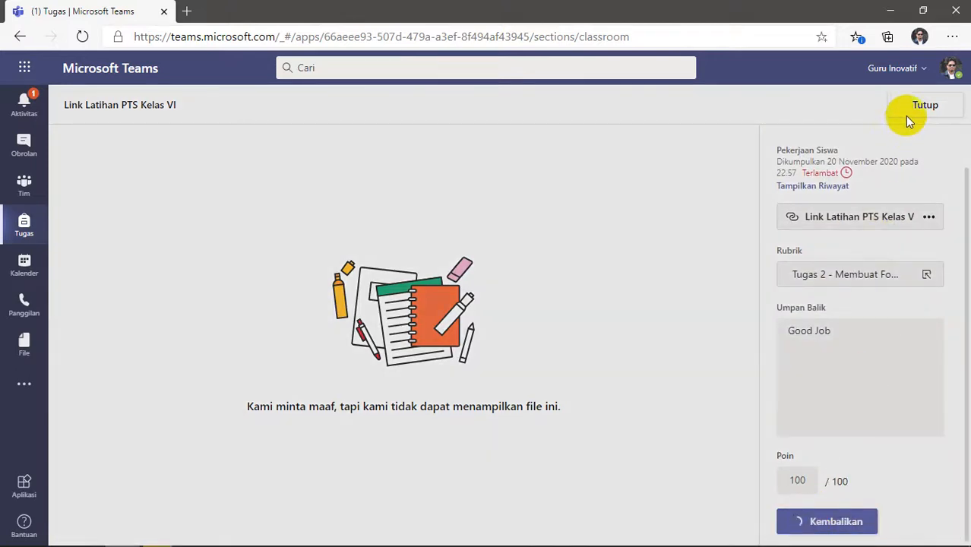
left_click(925, 105)
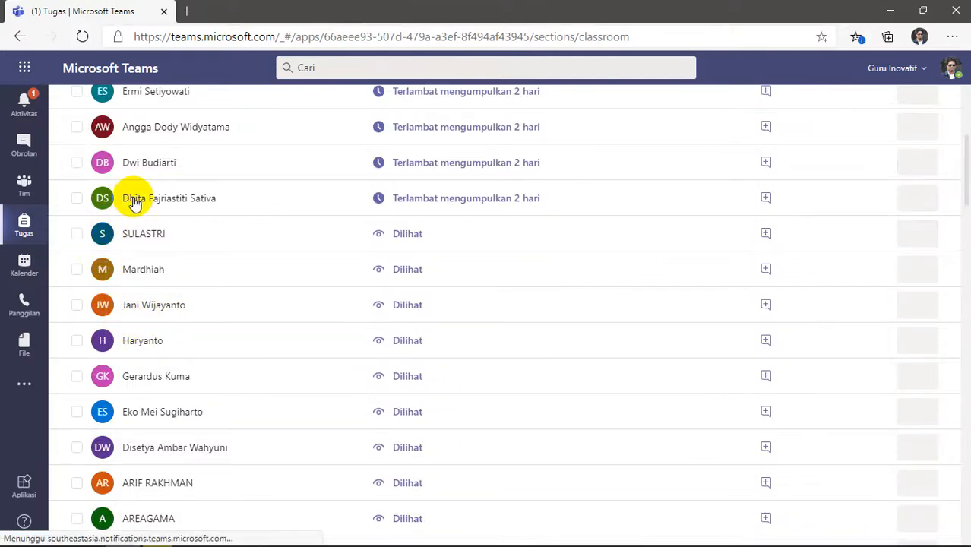
- Open the late submission "ulangan harian 1" and check its linked form, signing in with the Guru Inovatif account
left_click(134, 199)
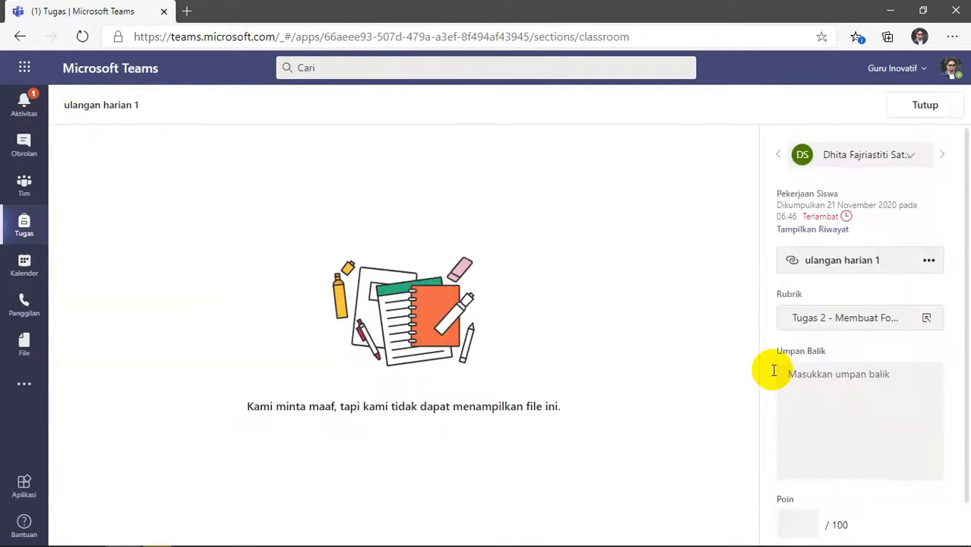
left_click(830, 262)
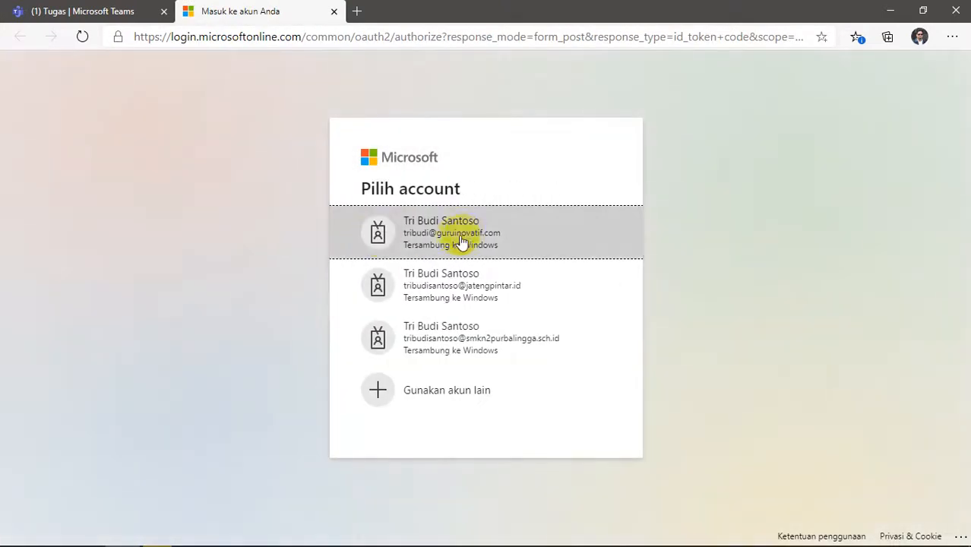
left_click(461, 241)
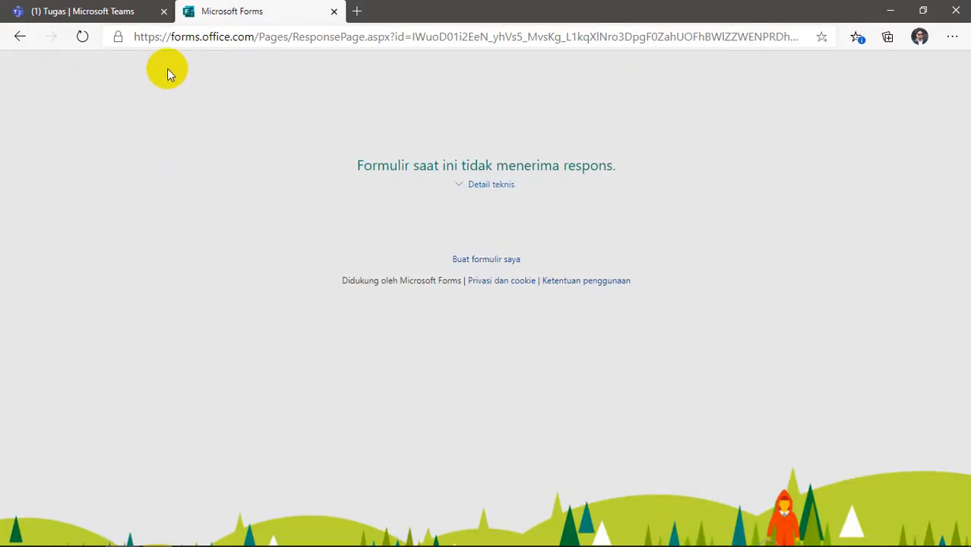
left_click(101, 13)
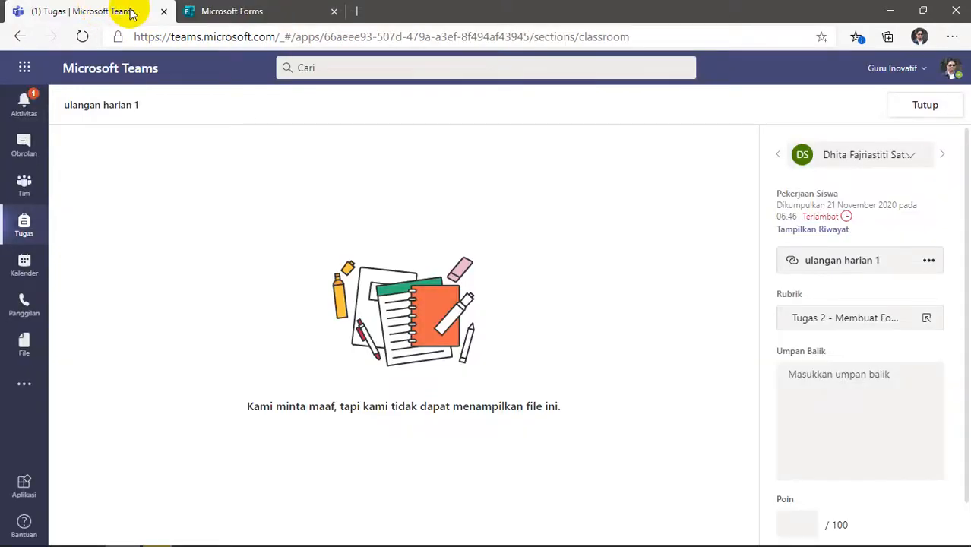
left_click(258, 13)
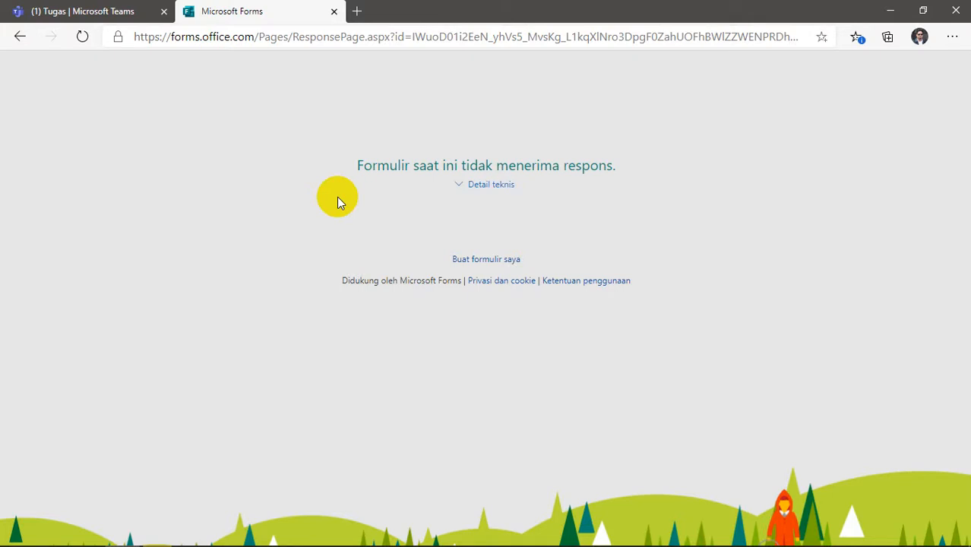
left_click(334, 13)
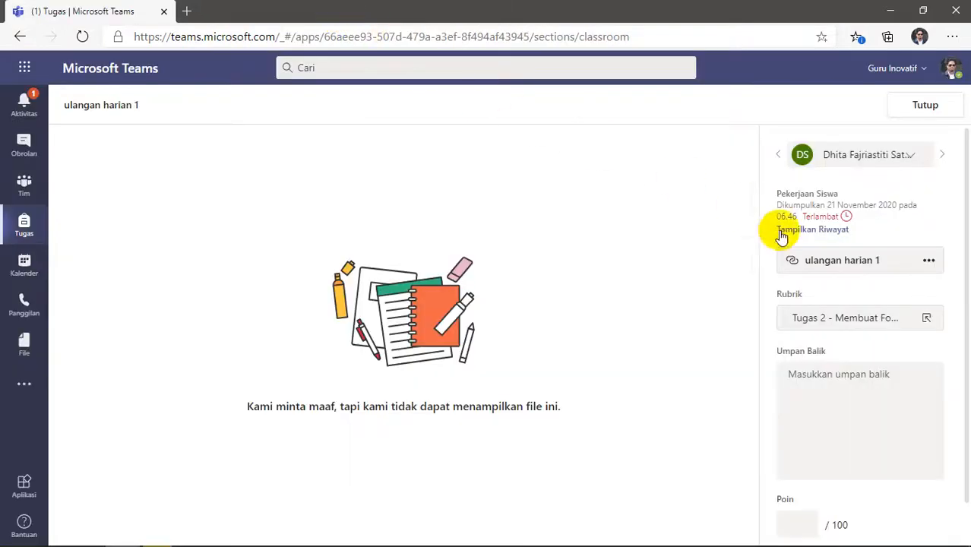
- Leave the rubric of the "ulangan harian 1" submission unrated, enter the feedback "Silakan diperbaiki" and set its points to 0
left_click(829, 320)
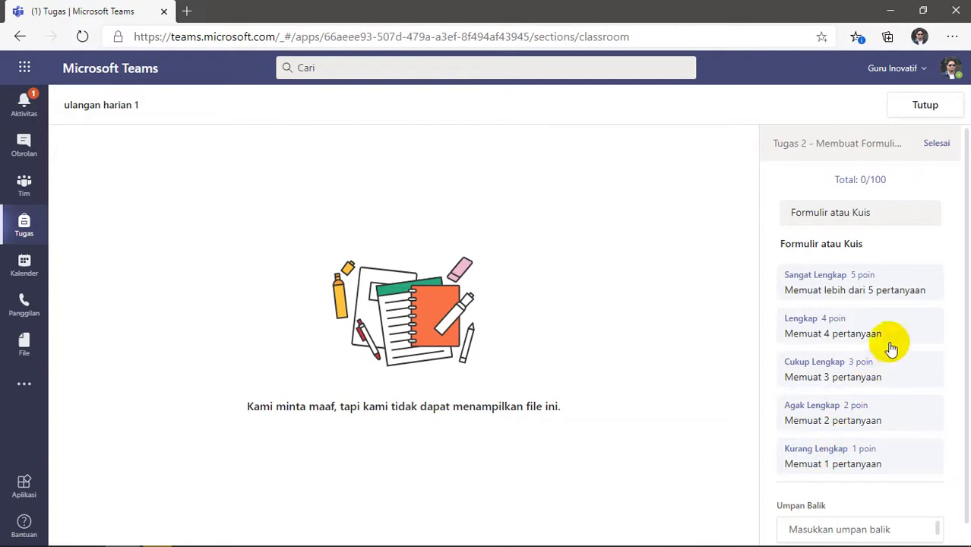
left_click(935, 143)
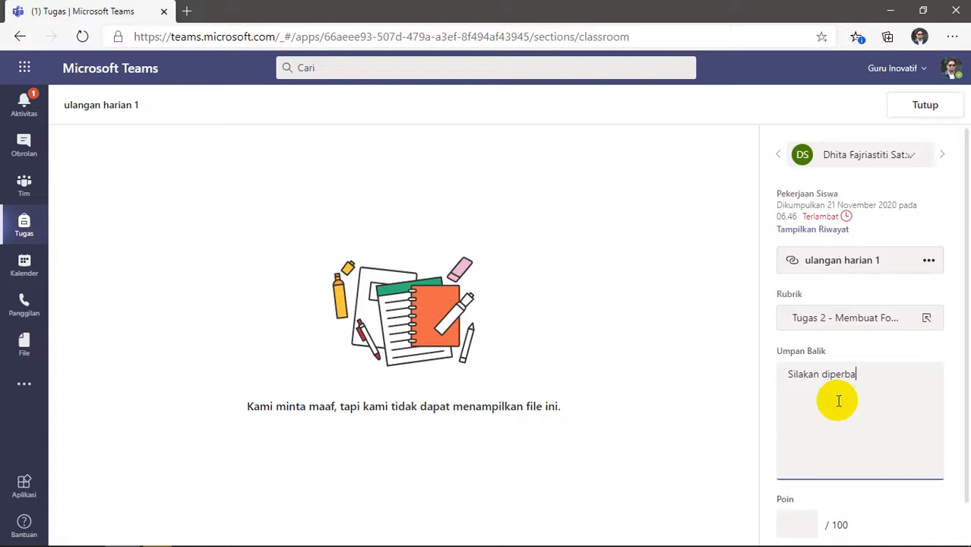
left_click(795, 526)
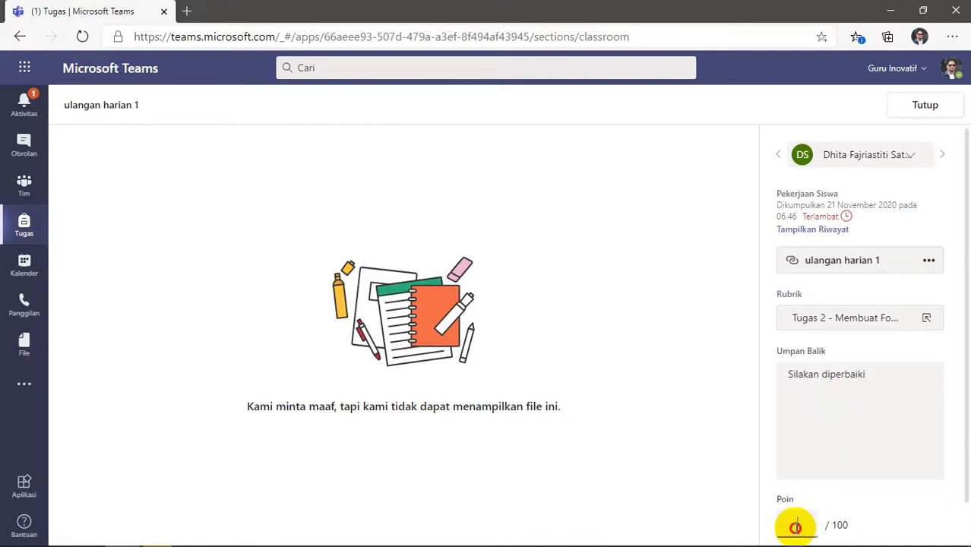
type("0")
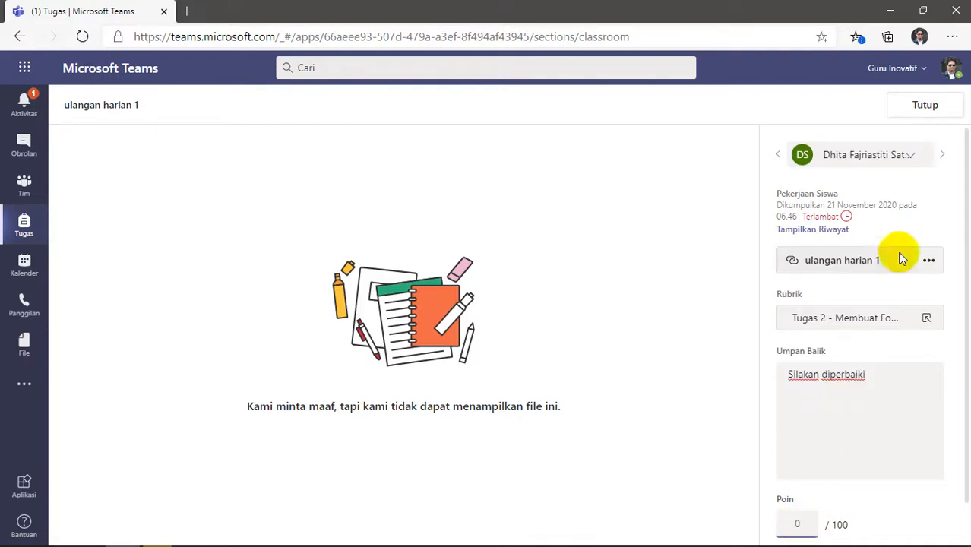
- Return the "ulangan harian 1" submission to the student and close it
scroll(873, 365, "down", 1)
left_click(818, 520)
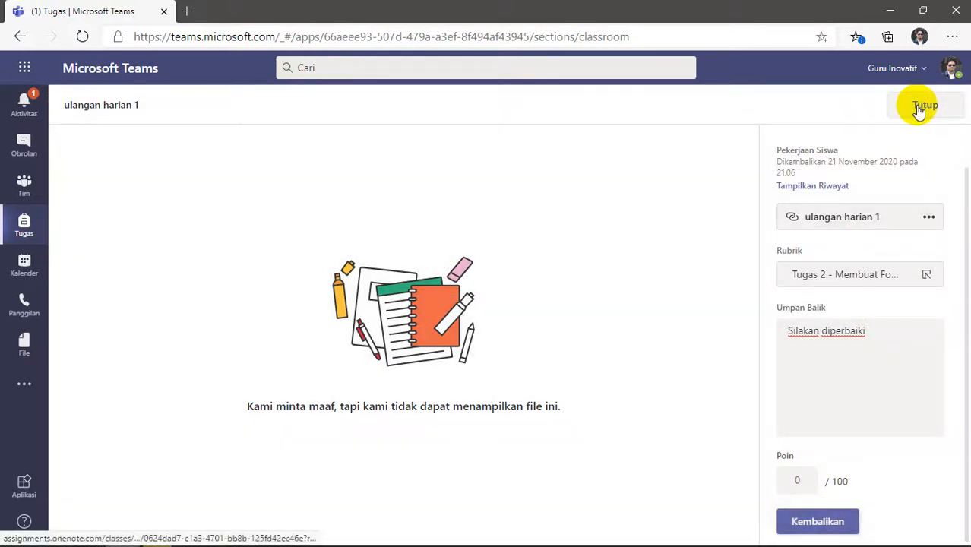
left_click(913, 107)
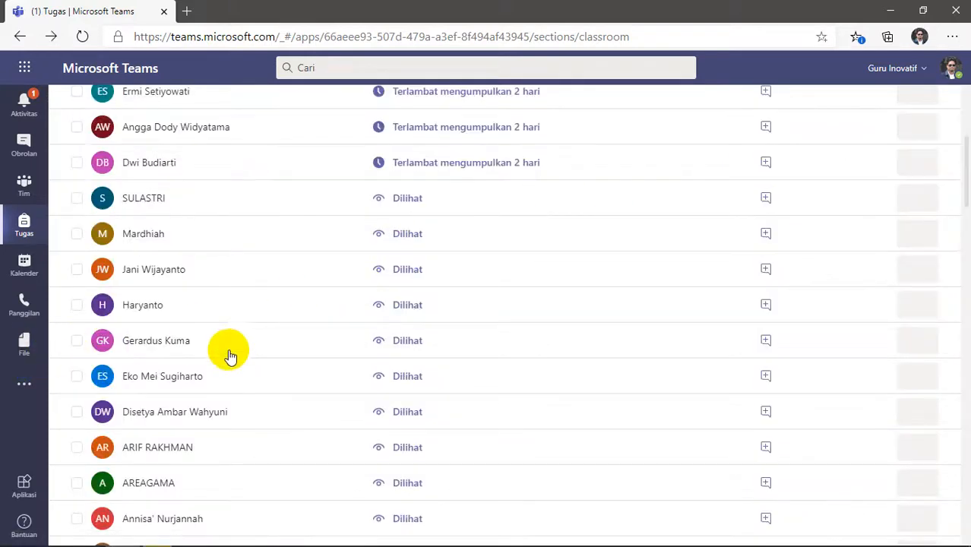
- Open the last late submission in the list and review the questions in its linked form "Ulangan Harian Matematika Kelas VII KD 3.4"
scroll(230, 355, "up", 2)
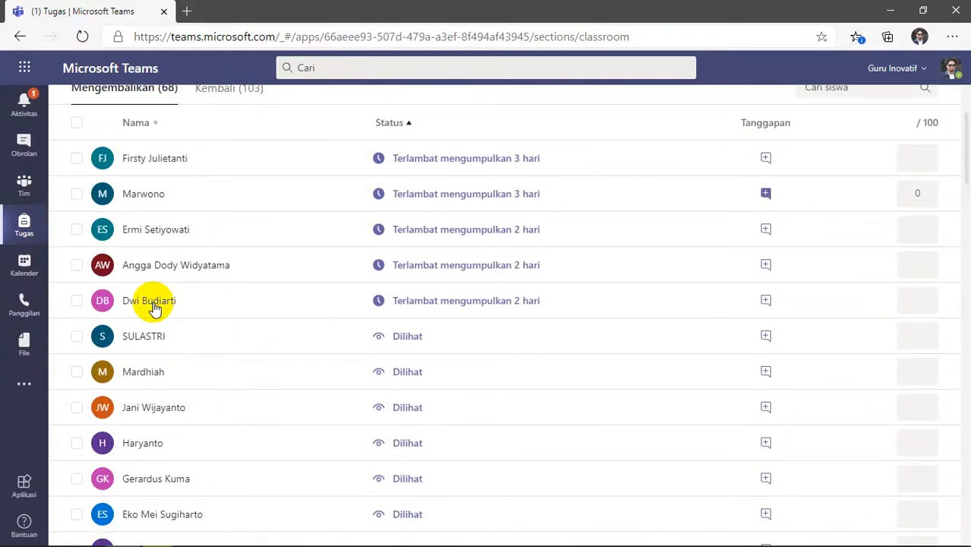
left_click(151, 302)
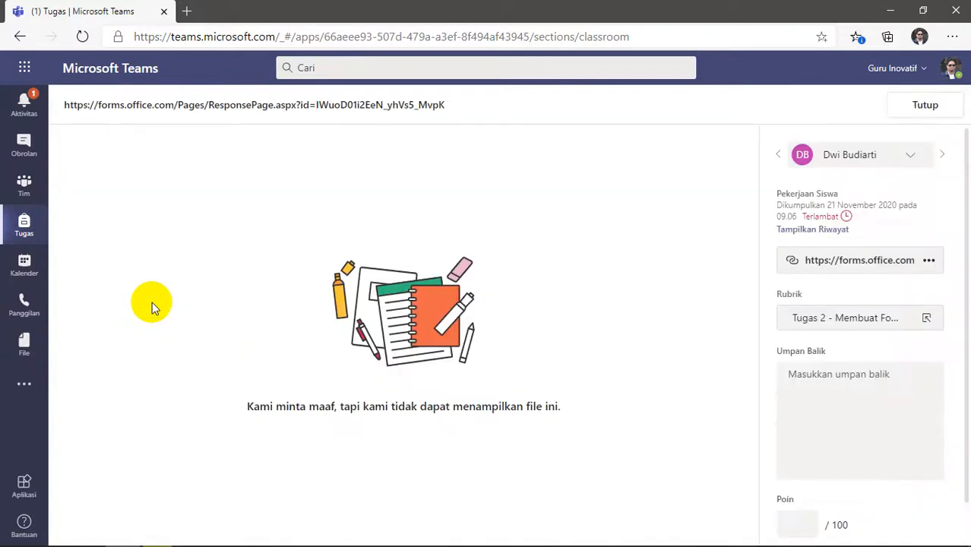
left_click(790, 263)
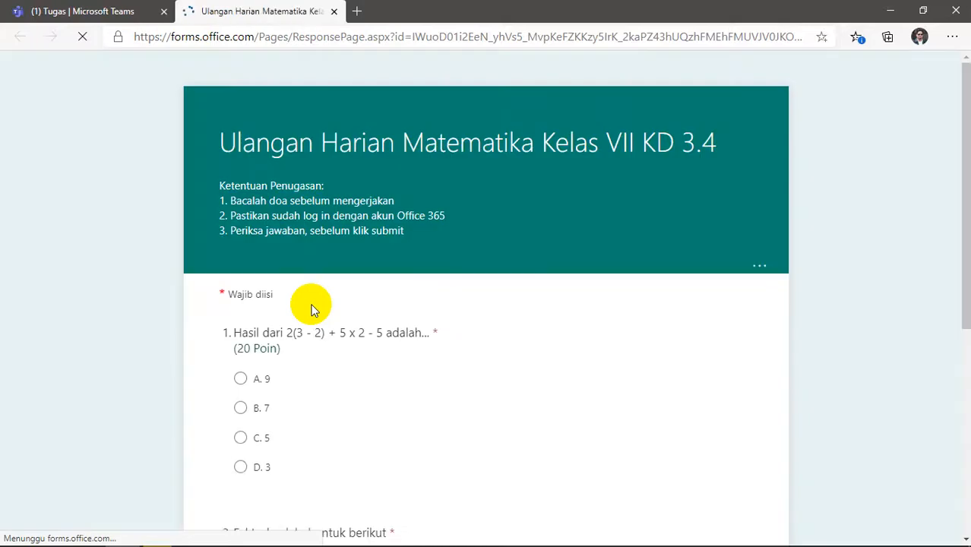
scroll(315, 319, "down", 5)
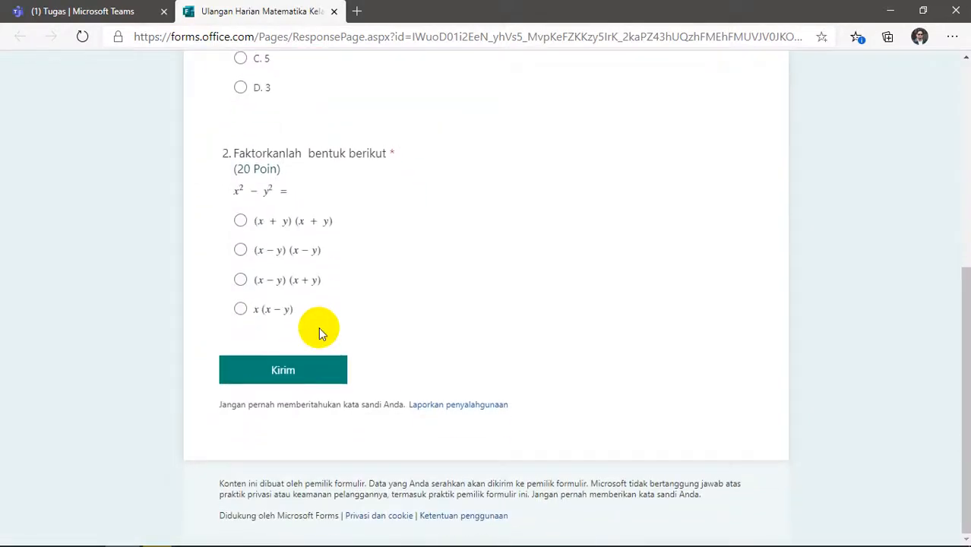
scroll(319, 326, "down", 4)
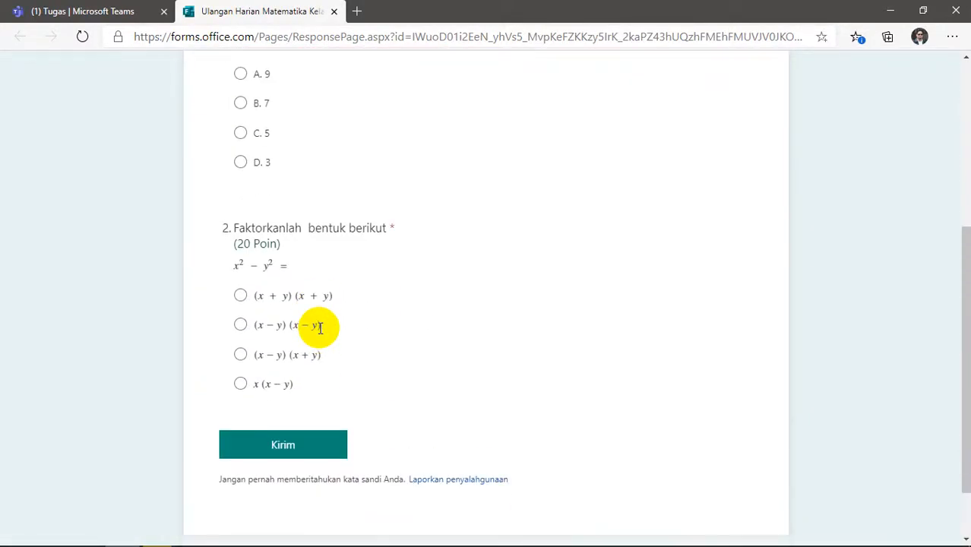
scroll(319, 327, "up", 3)
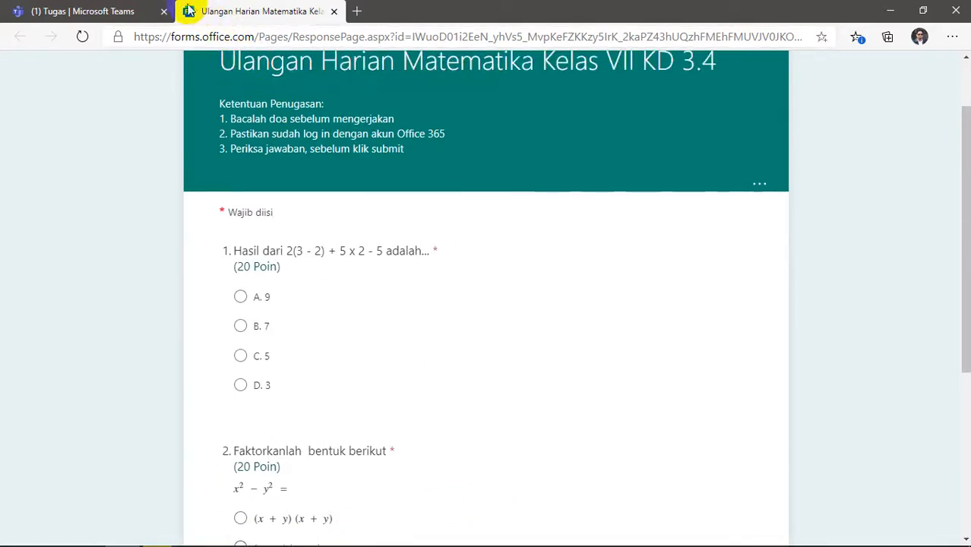
scroll(341, 258, "down", 4)
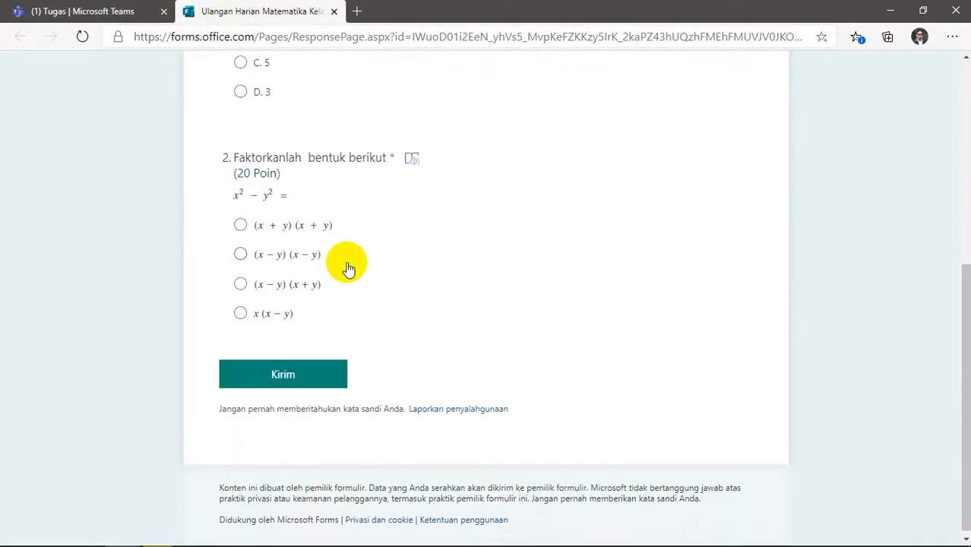
scroll(353, 182, "up", 5)
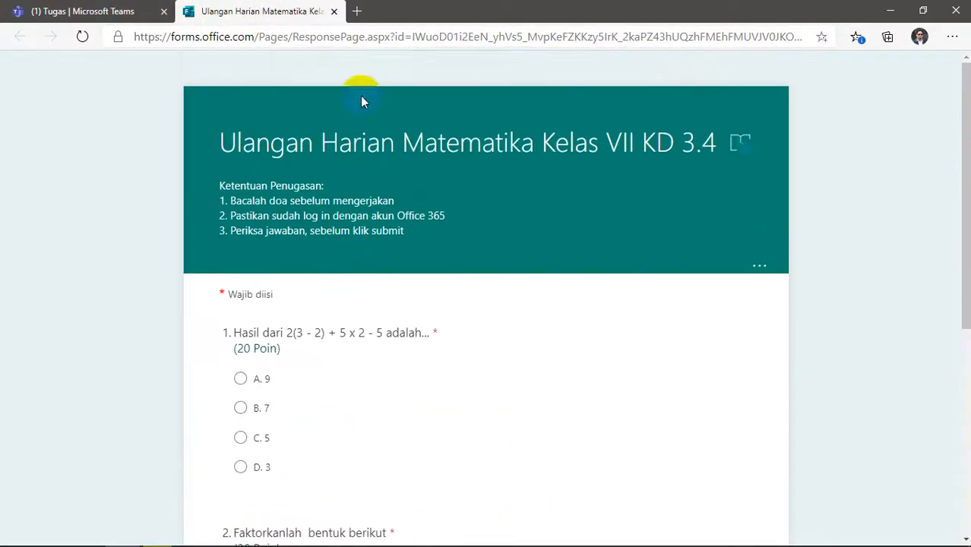
left_click(334, 11)
- Rate the mathematics quiz submission as Agak Lengkap (2 poin) in the rubric and return it with the feedback "Silakan diperbaiki"
left_click(805, 317)
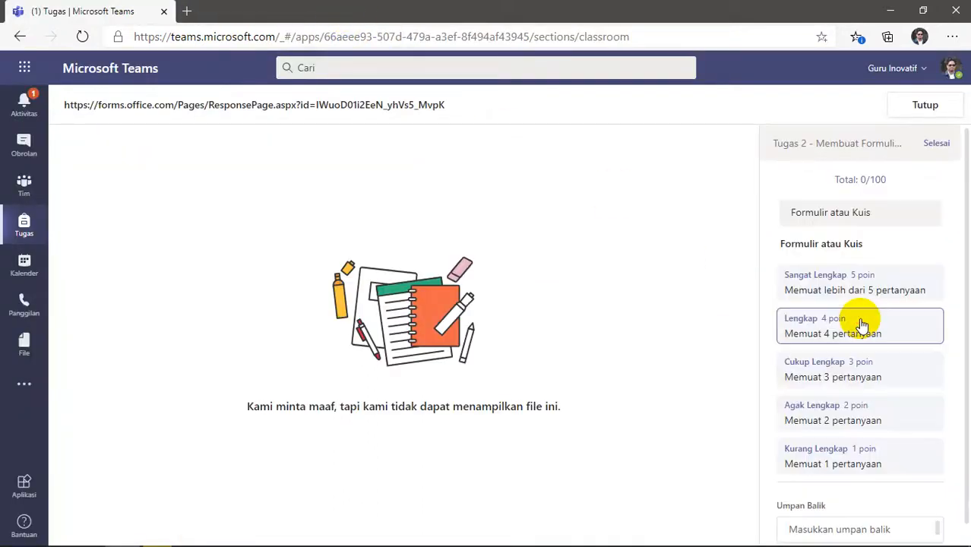
left_click(846, 414)
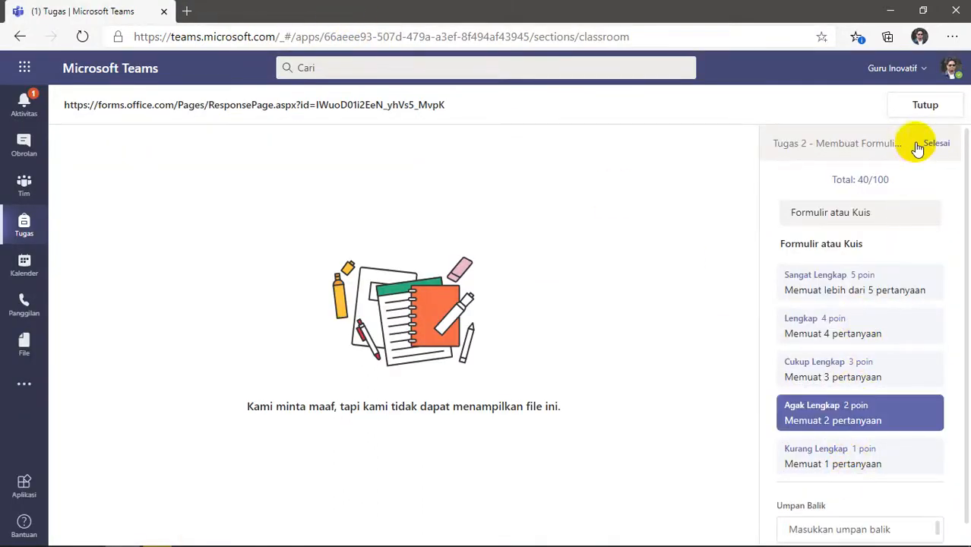
left_click(931, 142)
left_click(852, 386)
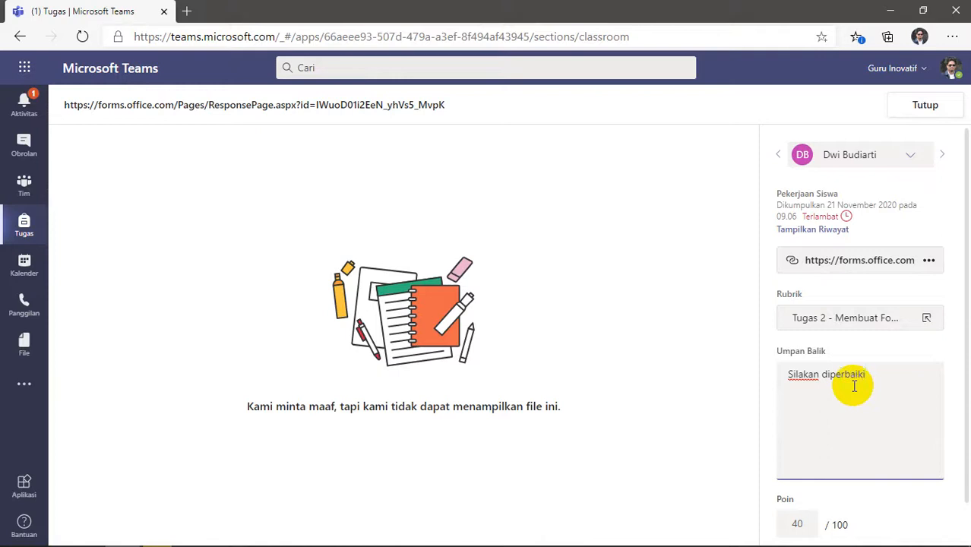
left_click(844, 324)
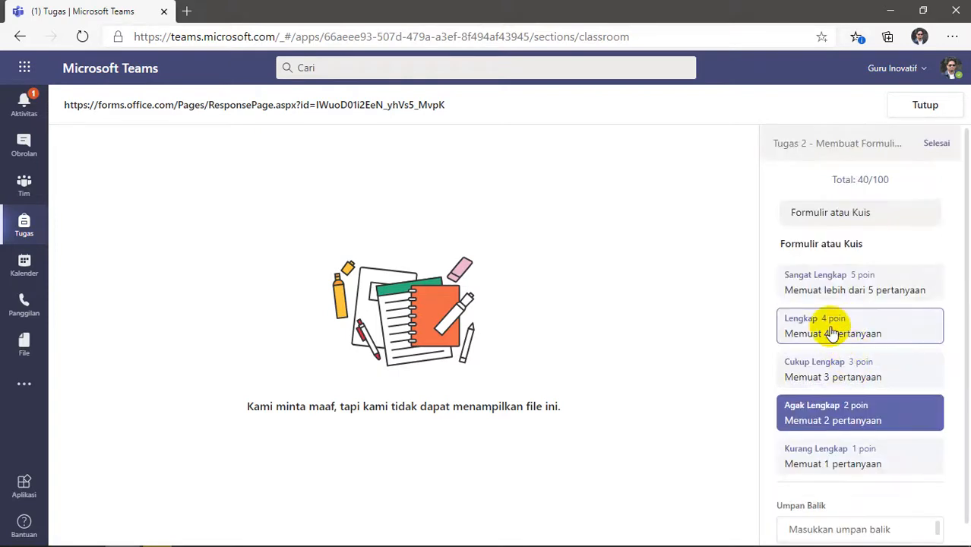
left_click(928, 148)
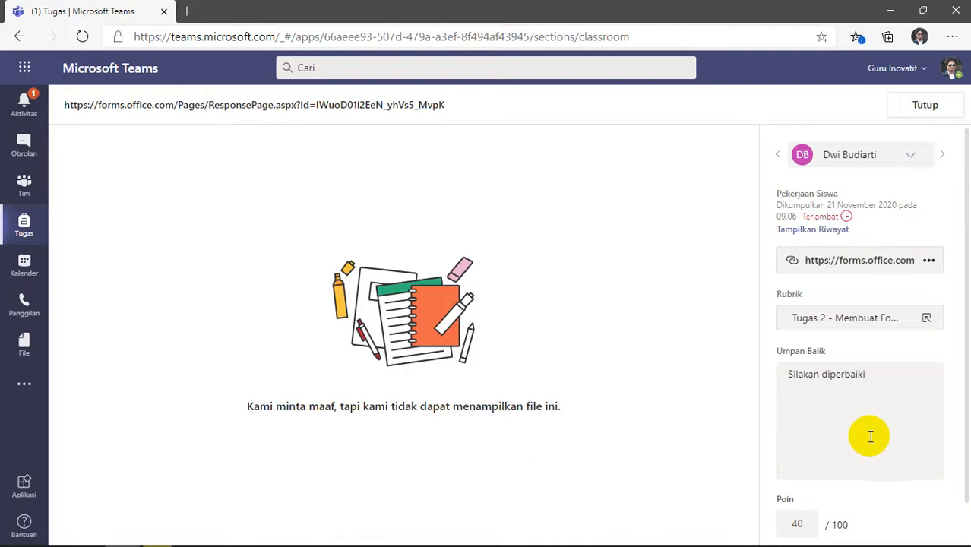
scroll(870, 436, "down", 1)
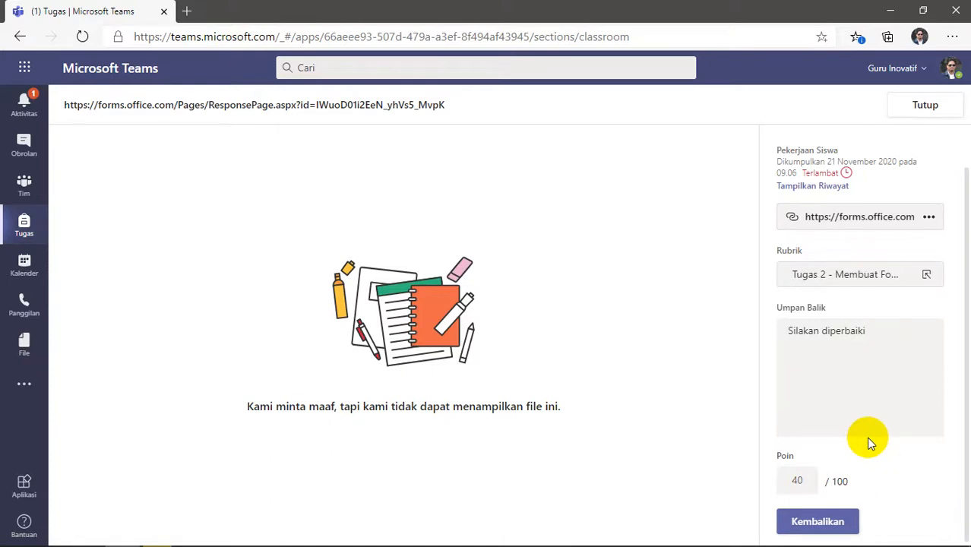
left_click(809, 528)
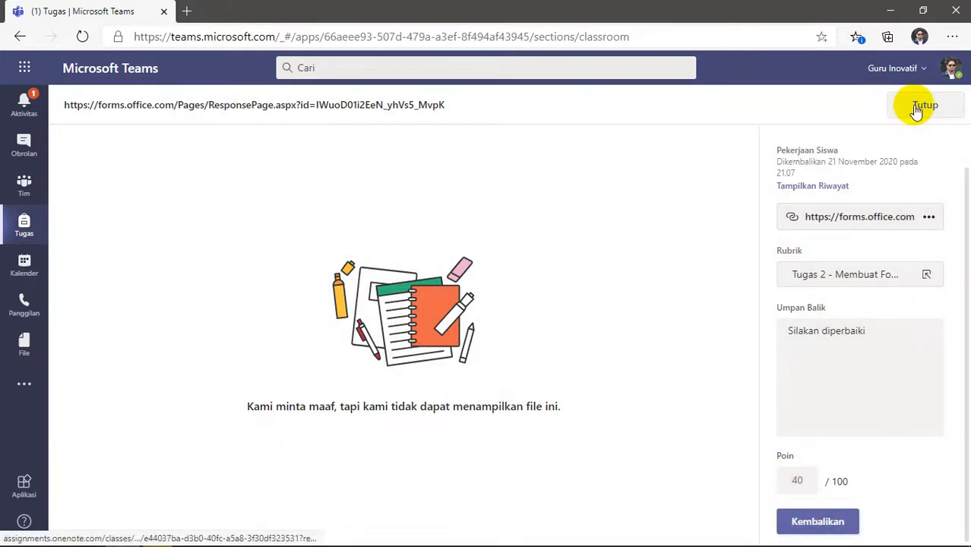
left_click(921, 106)
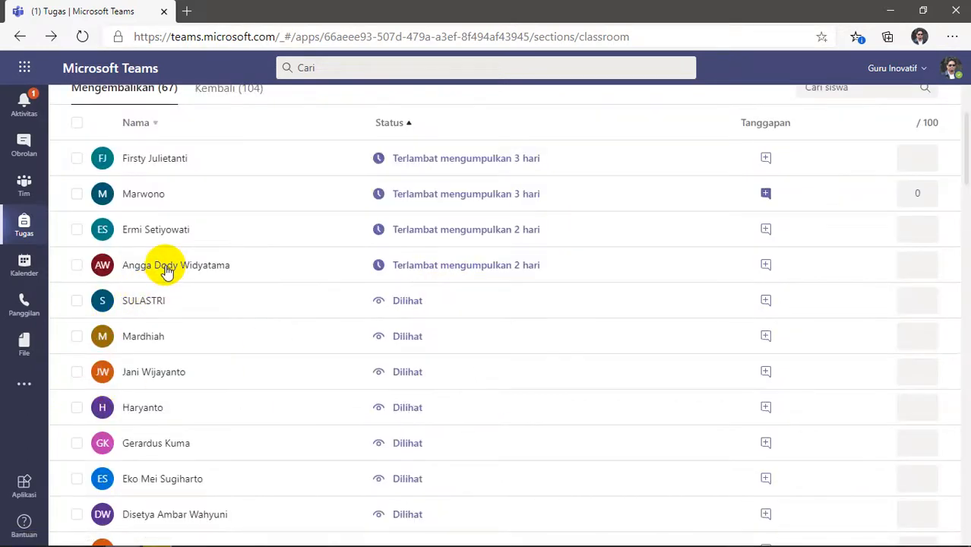
- Open the late submission titled "Form Ulangan Harian" and review the questions in its linked form
left_click(166, 270)
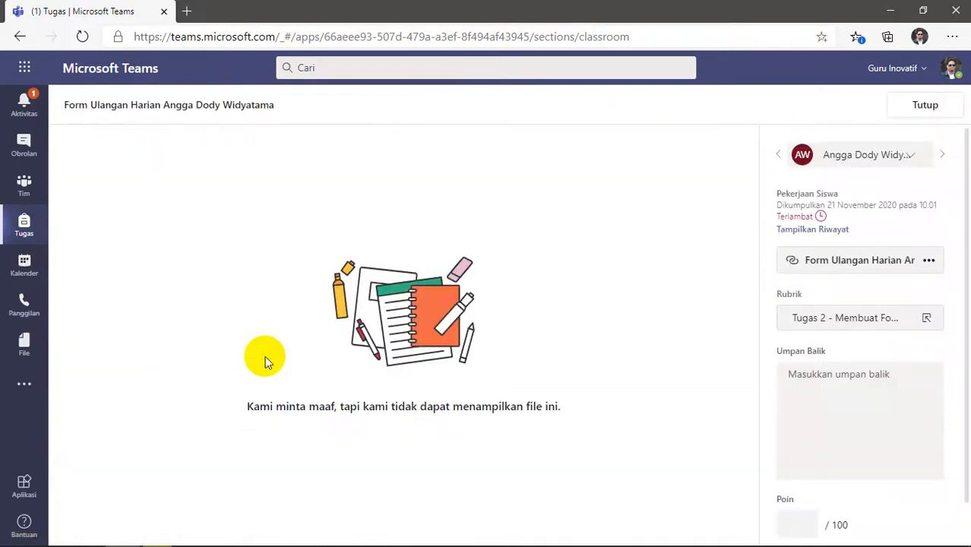
left_click(776, 263)
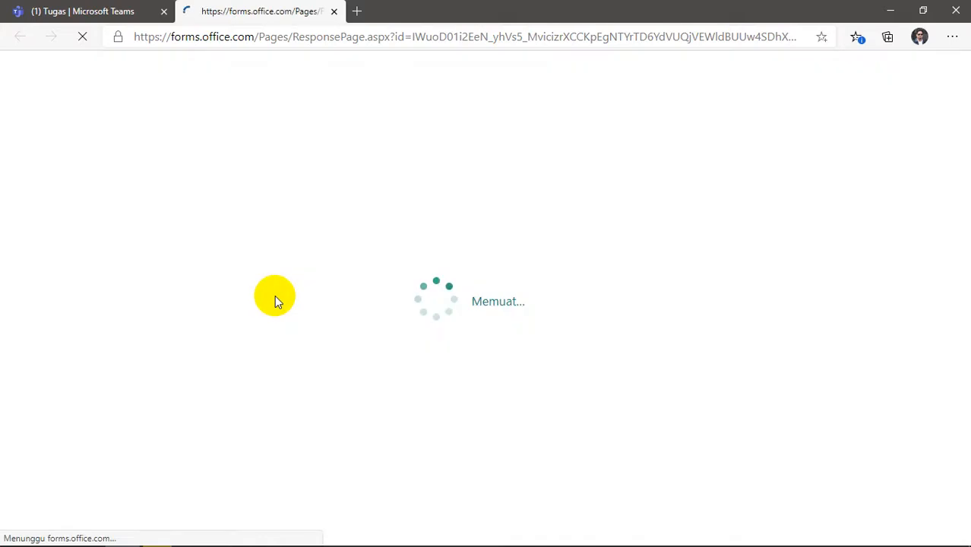
scroll(342, 325, "down", 15)
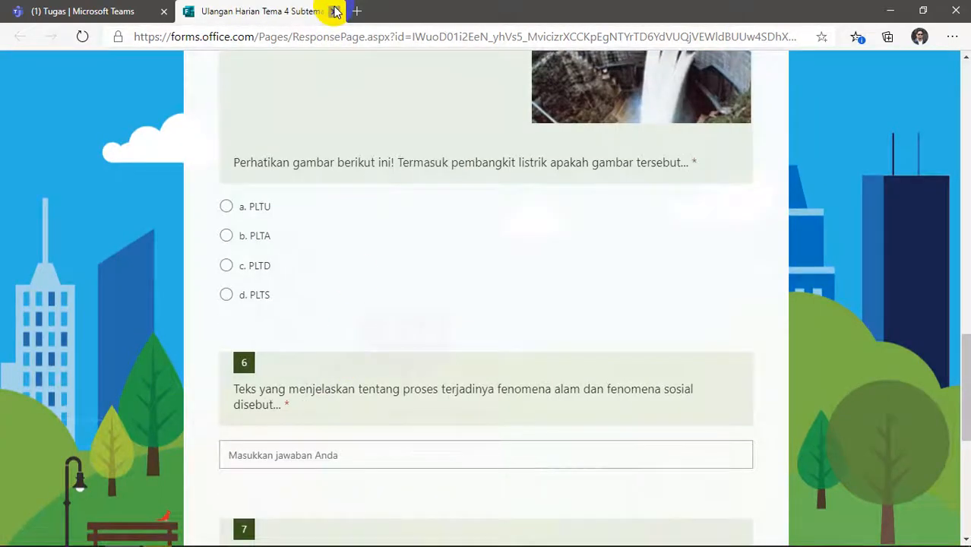
left_click(335, 11)
- Rate the "Form Ulangan Harian" submission as Sangat Lengkap (5 poin) and return it with the feedback "Good Job"
left_click(818, 316)
left_click(831, 279)
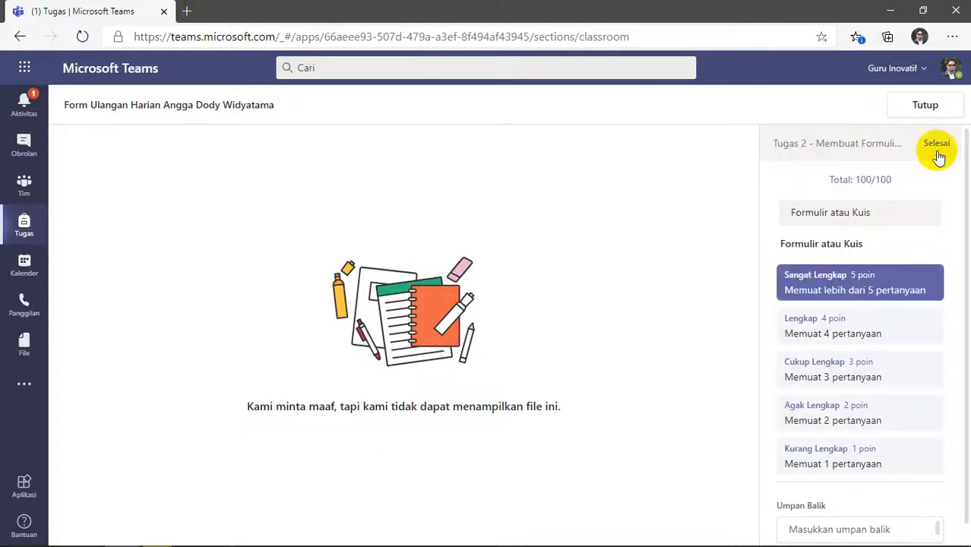
left_click(938, 146)
left_click(839, 392)
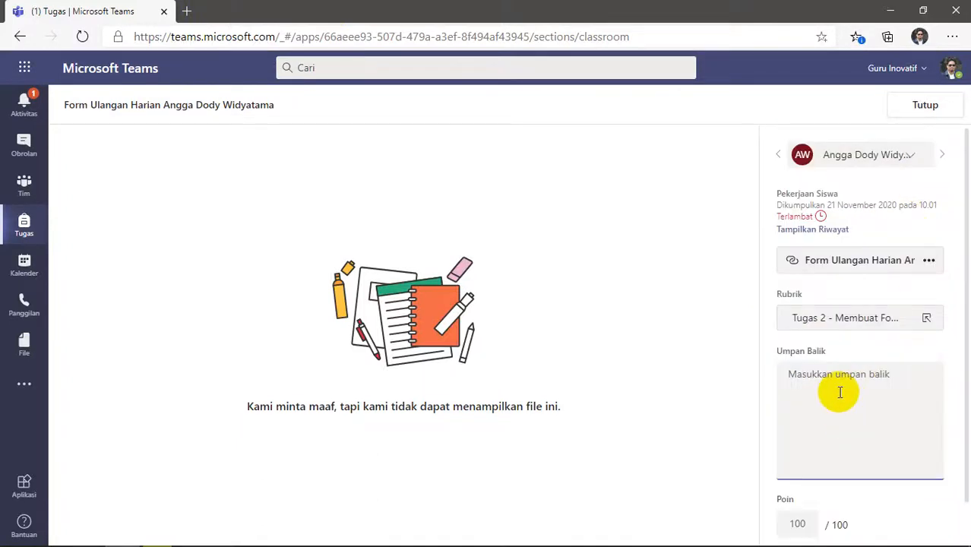
type("Good Job")
scroll(834, 416, "down", 1)
left_click(818, 521)
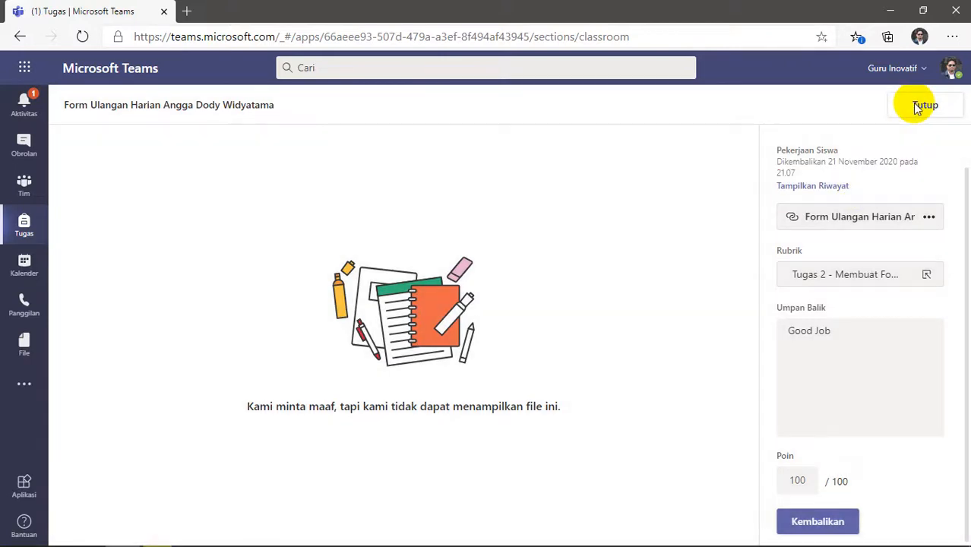
left_click(919, 105)
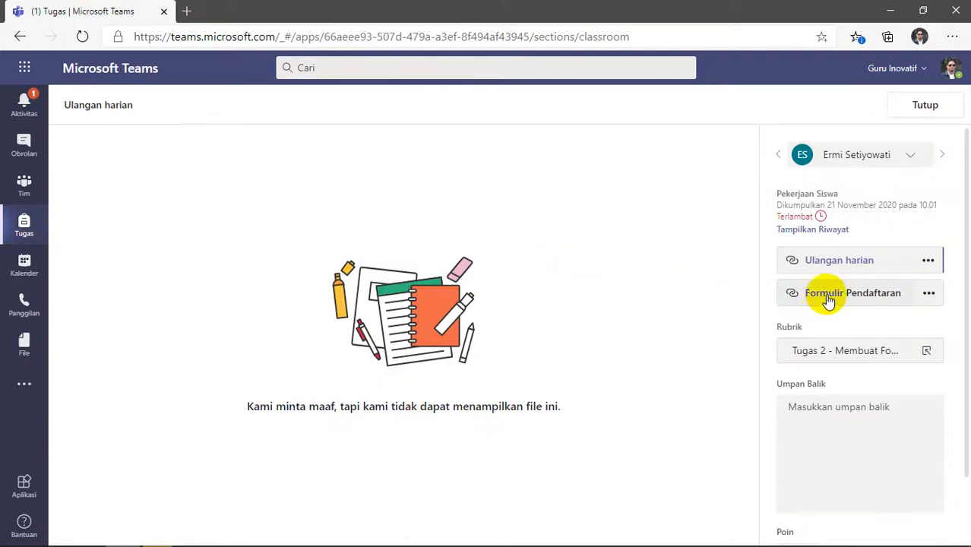
- Review the questions in the "Ulangan harian" form attached to the next late submission
left_click(825, 261)
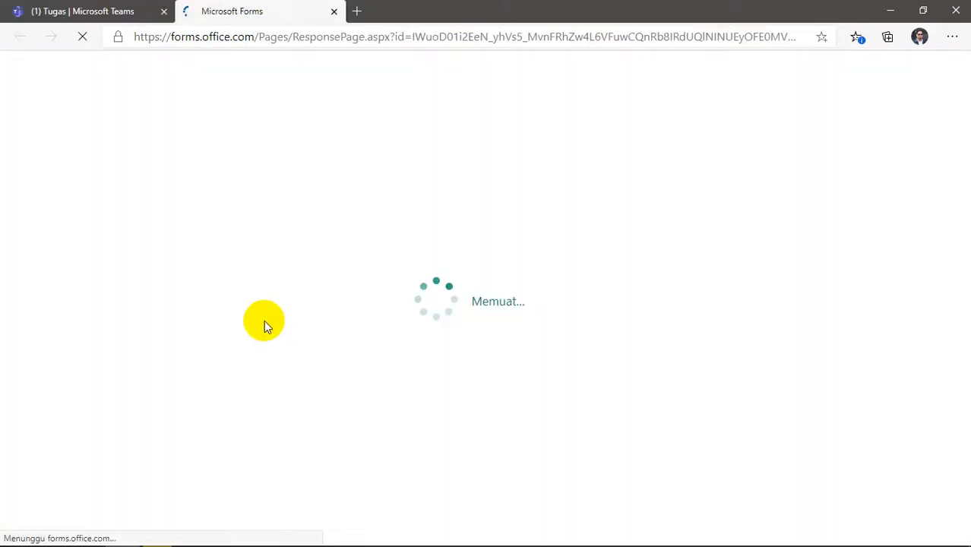
scroll(534, 336, "down", 5)
scroll(320, 337, "down", 2)
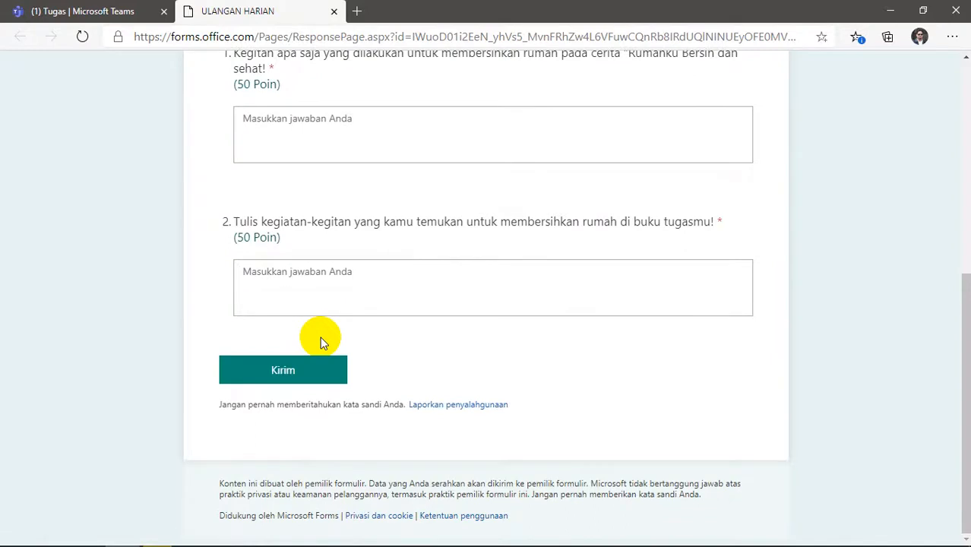
scroll(320, 337, "up", 4)
scroll(320, 338, "down", 3)
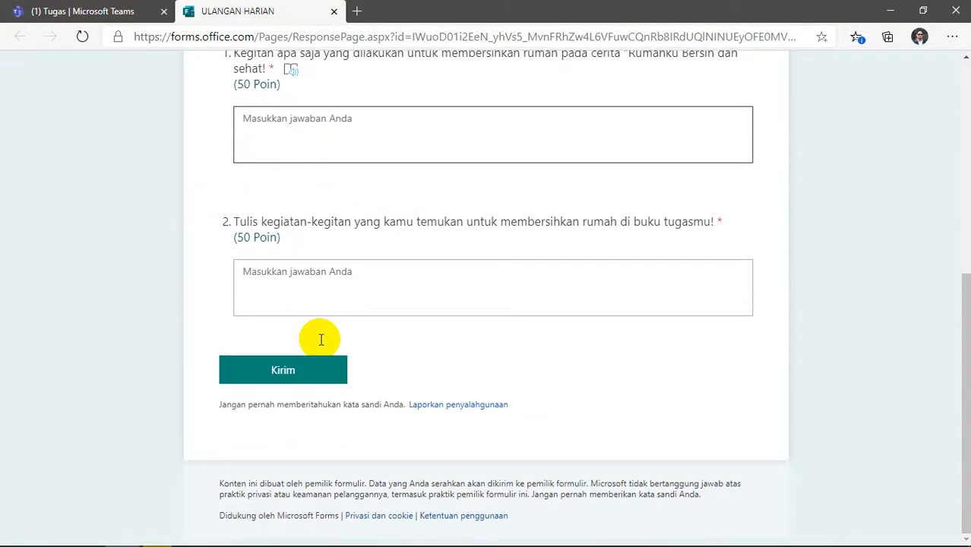
scroll(320, 339, "up", 5)
- Review the "Formulir Pendaftaran" form attached to the same submission and close the opened forms
left_click(130, 20)
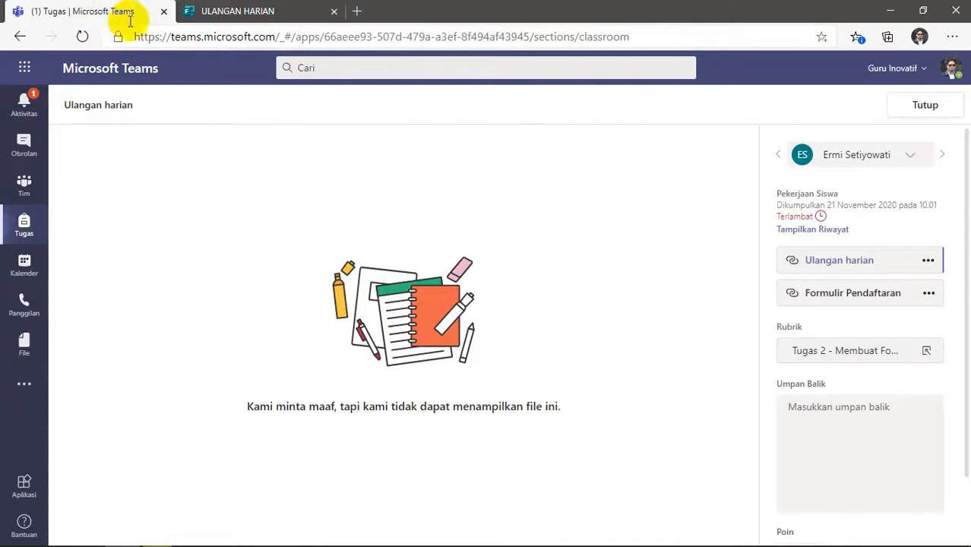
left_click(836, 295)
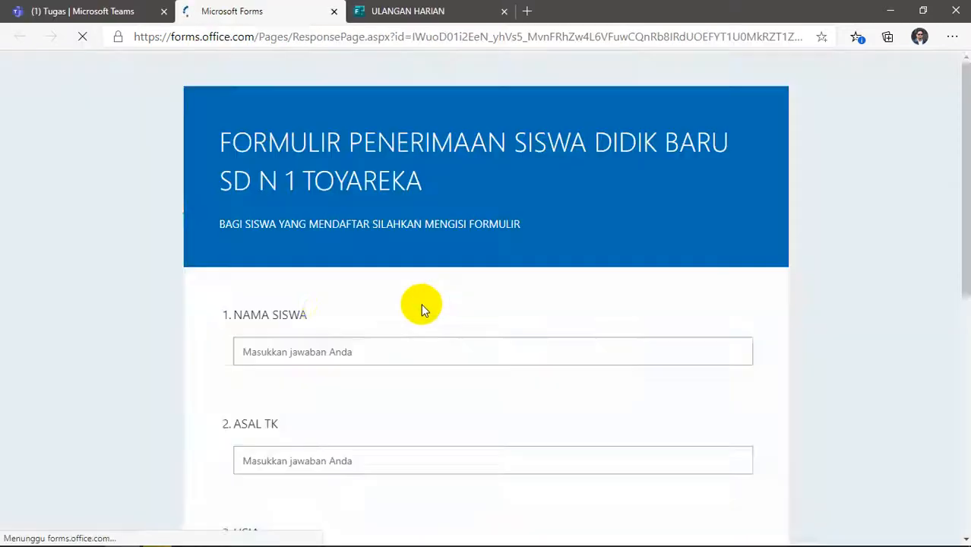
scroll(304, 357, "down", 10)
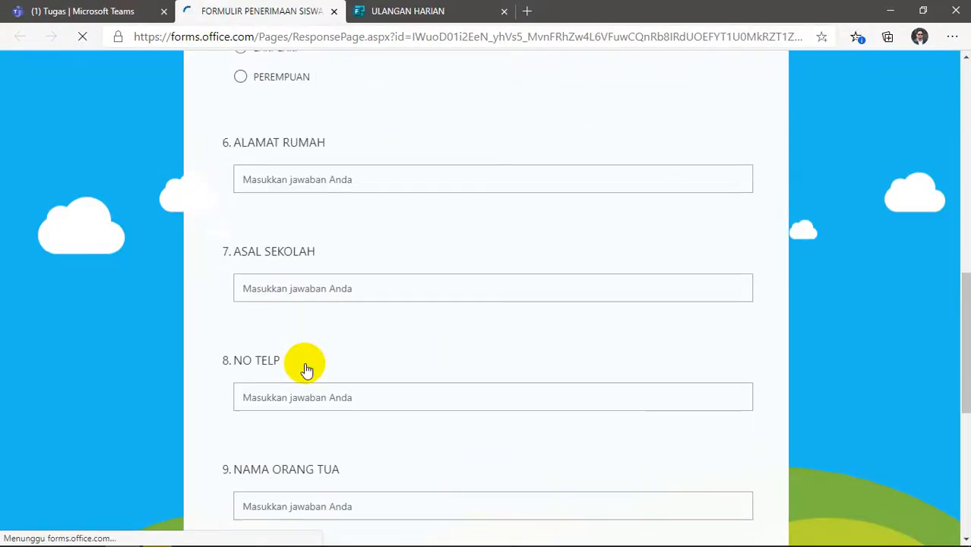
scroll(306, 370, "down", 4)
left_click(333, 11)
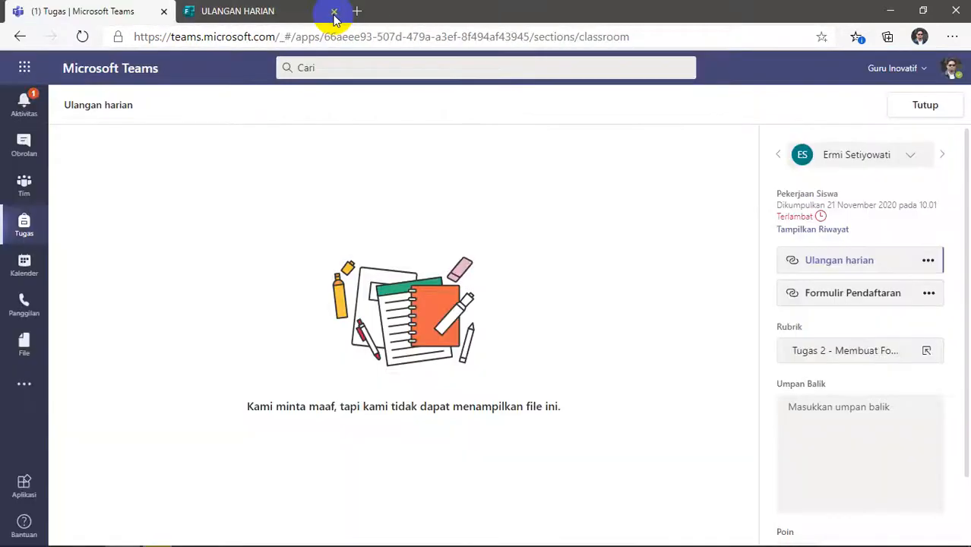
- Rate the "Ulangan harian" submission as Sangat Lengkap (5 poin) and return it with the feedback "Good Job"
left_click(857, 353)
left_click(855, 283)
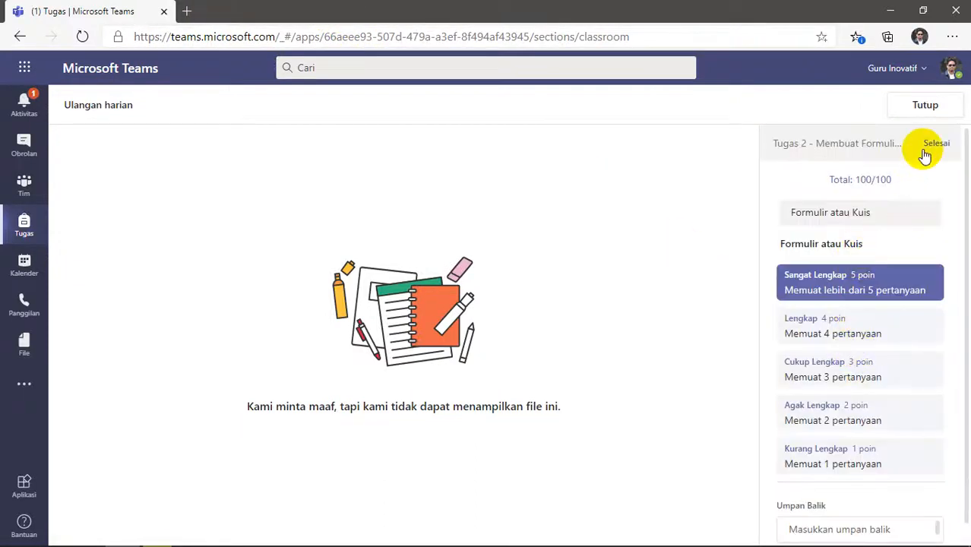
left_click(934, 143)
left_click(827, 435)
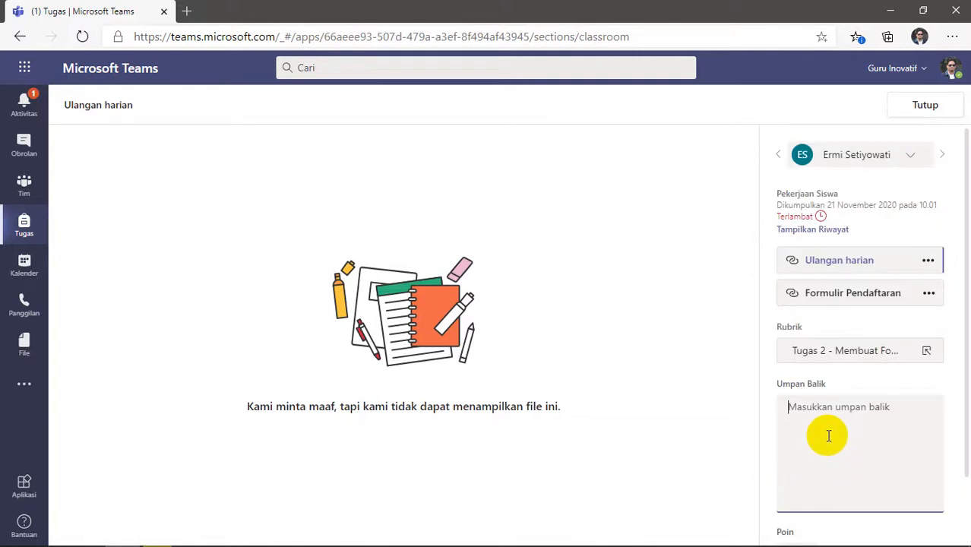
scroll(828, 433, "down", 2)
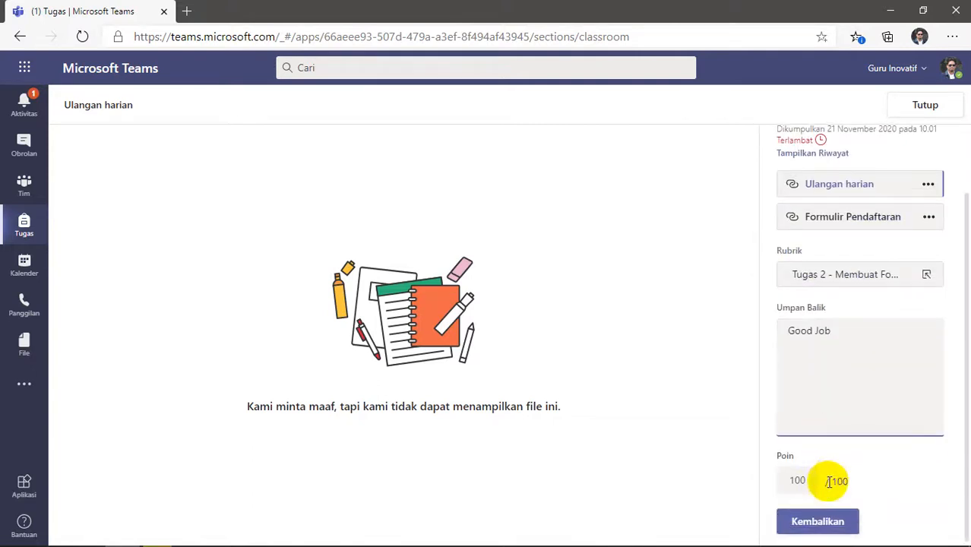
left_click(825, 521)
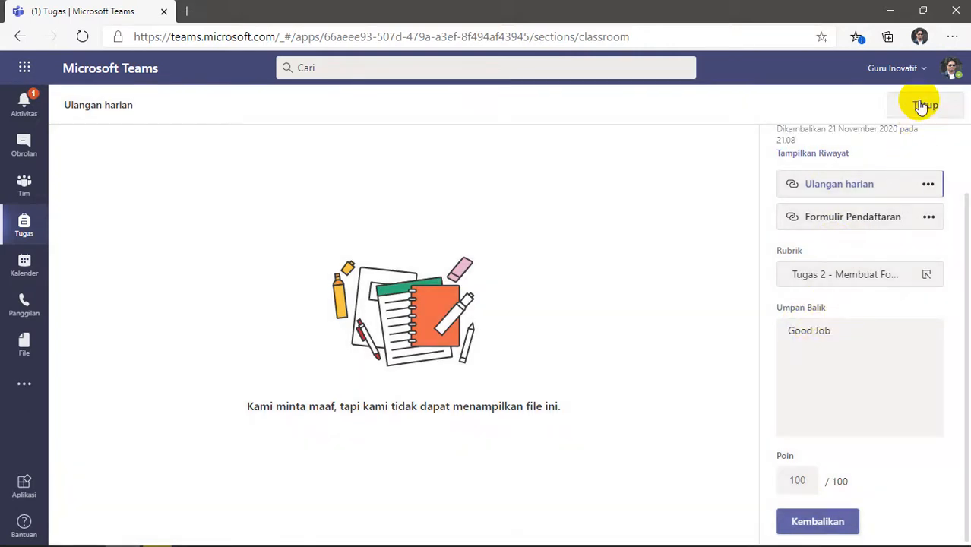
left_click(921, 104)
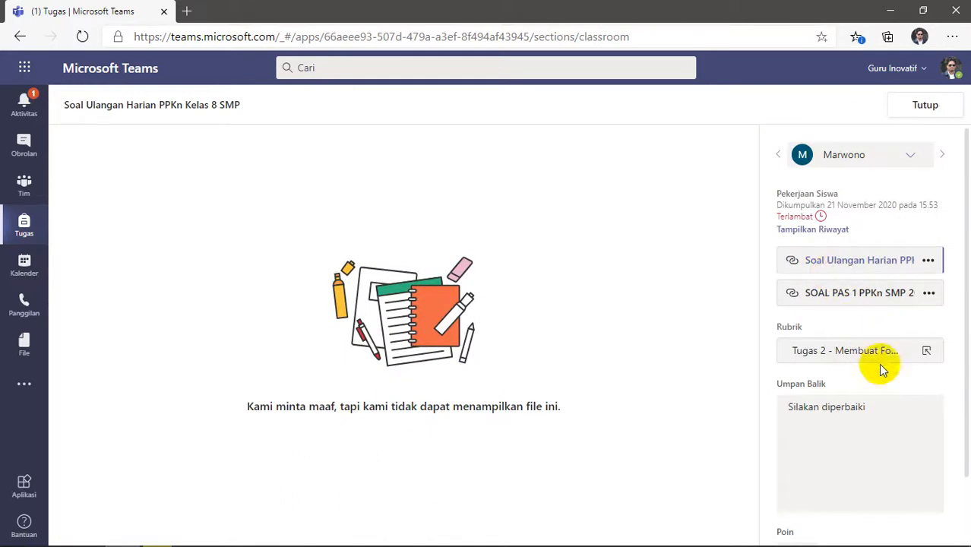
- Open the "Soal Ulangan Harian PPKn Kelas 8 SMP" form and complete its identity section with class 8F and the date 21 November 2020
left_click(810, 260)
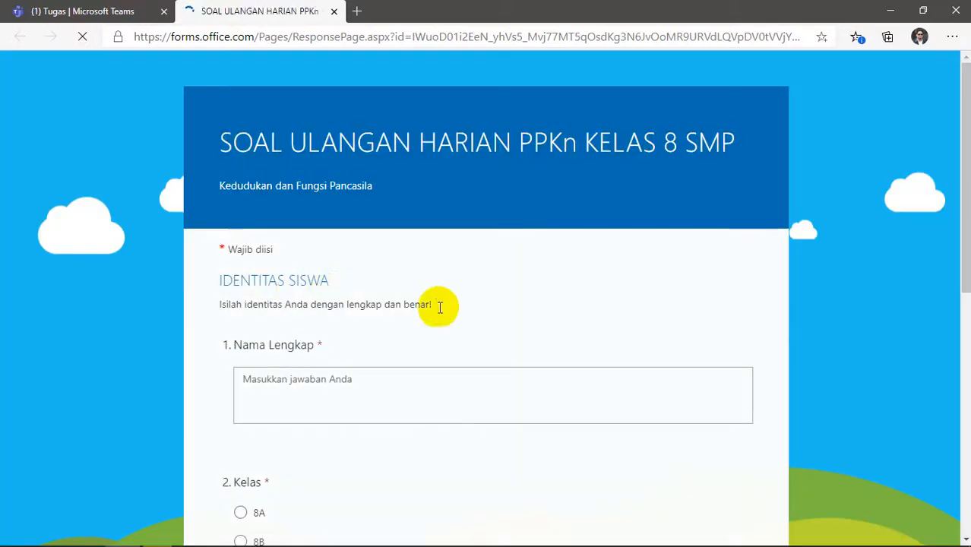
scroll(458, 337, "down", 5)
scroll(457, 336, "down", 1)
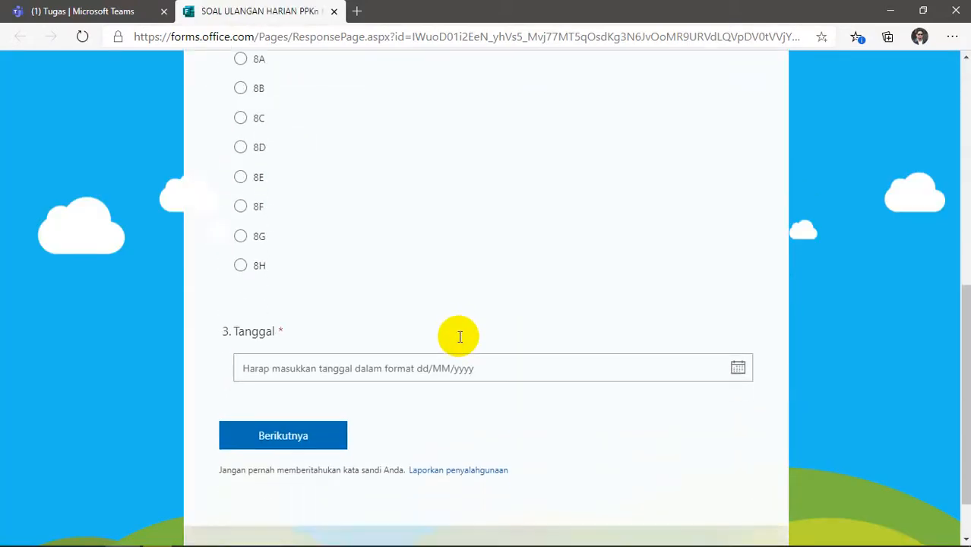
scroll(458, 338, "up", 2)
scroll(379, 292, "up", 3)
left_click(337, 313)
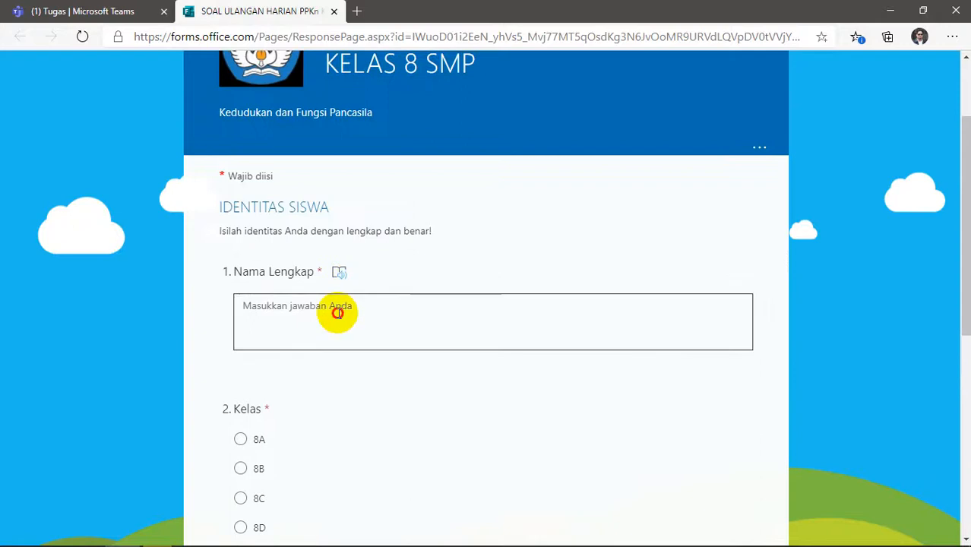
scroll(341, 327, "down", 4)
left_click(240, 290)
left_click(289, 455)
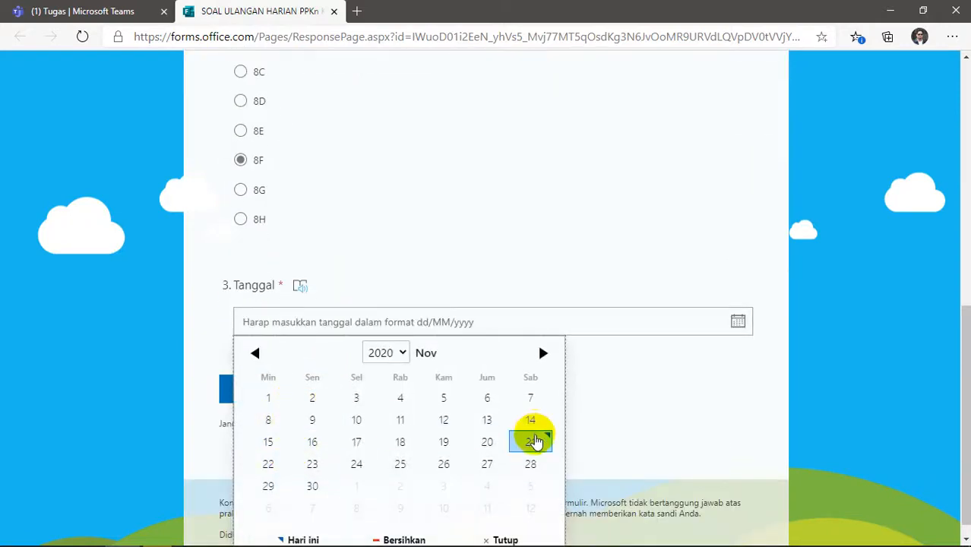
left_click(536, 443)
left_click(323, 400)
- Review the multiple-choice questions in the PPKn Kelas 8 form and close the form without submitting it
scroll(350, 395, "down", 10)
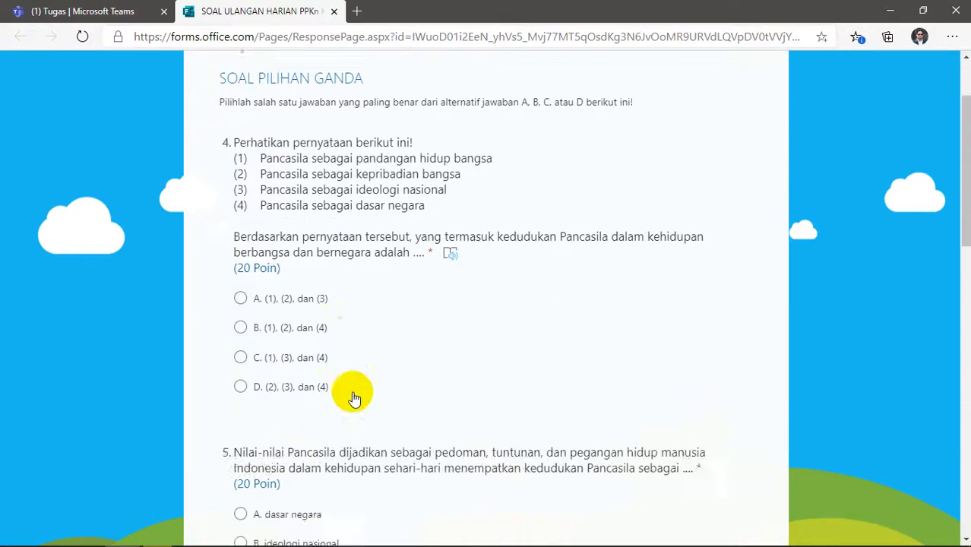
scroll(353, 398, "down", 3)
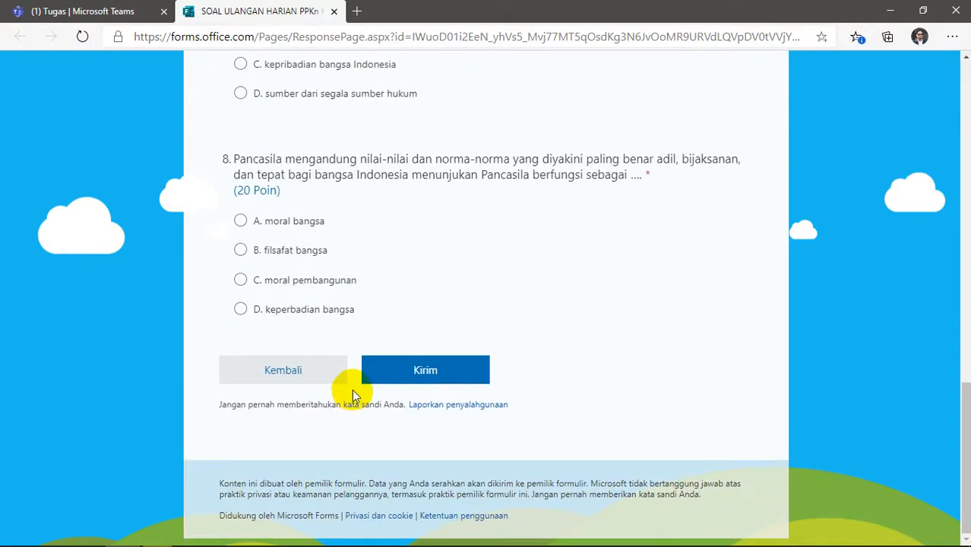
scroll(352, 394, "up", 15)
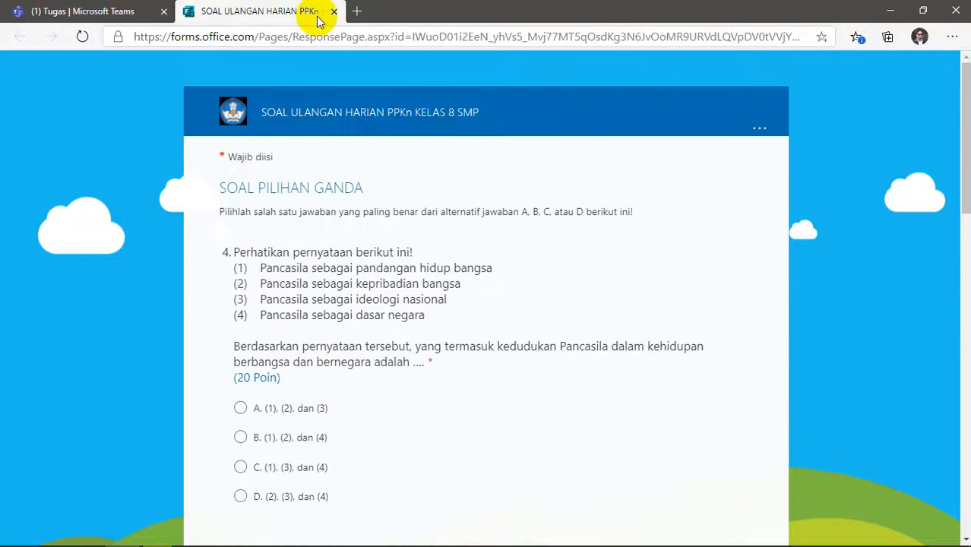
left_click(333, 11)
- Rate the PPKn Kelas 8 submission as Sangat Lengkap (5 poin), replace its feedback with "Good Job" and return it
left_click(870, 354)
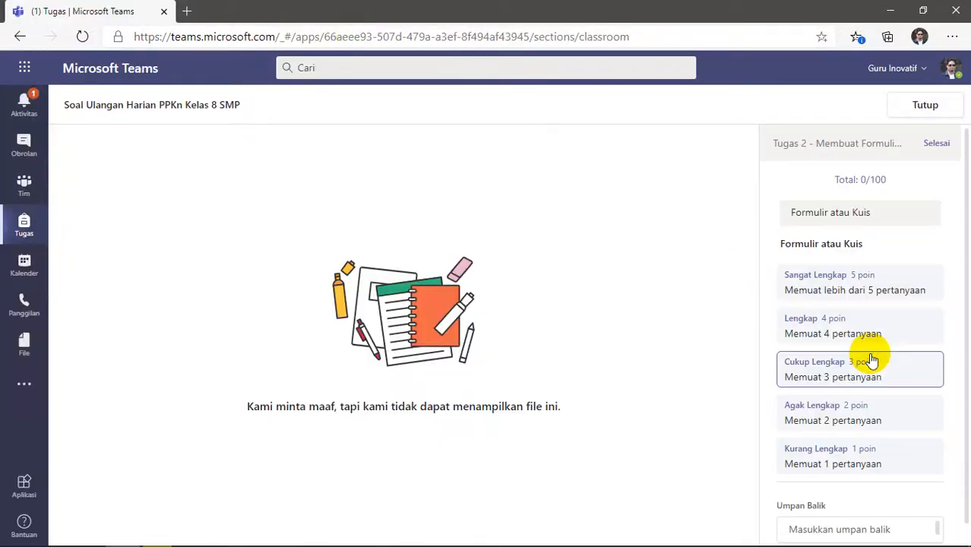
left_click(832, 286)
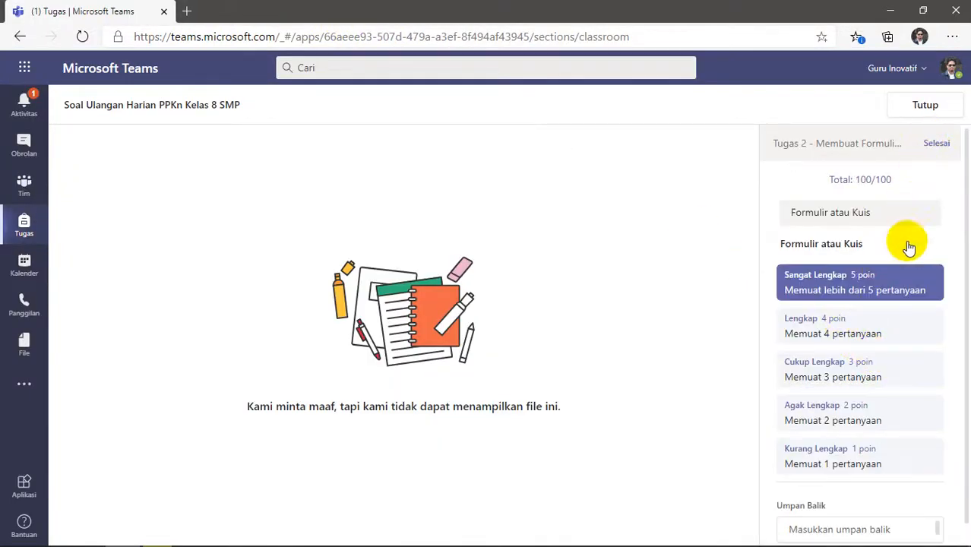
left_click(936, 143)
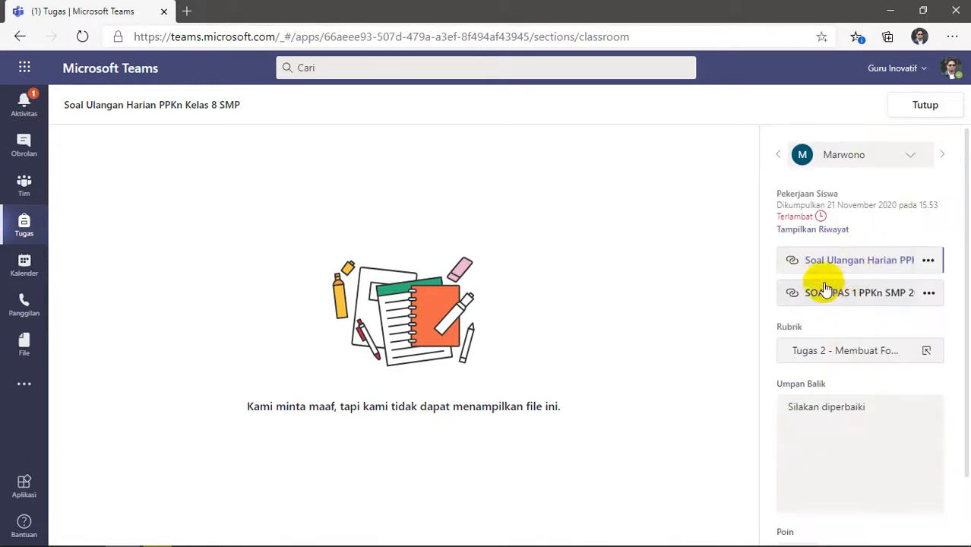
scroll(844, 424, "down", 2)
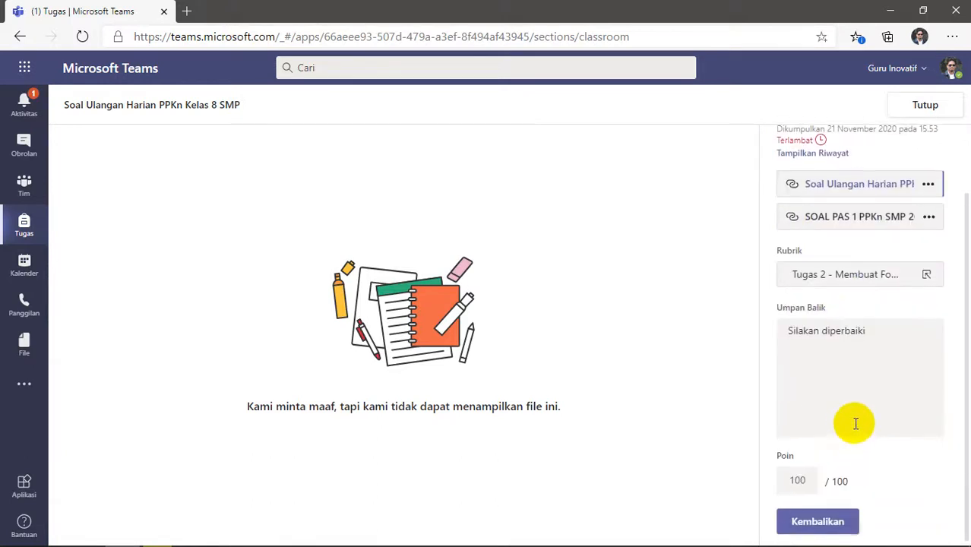
left_click(879, 331)
type("Good Job")
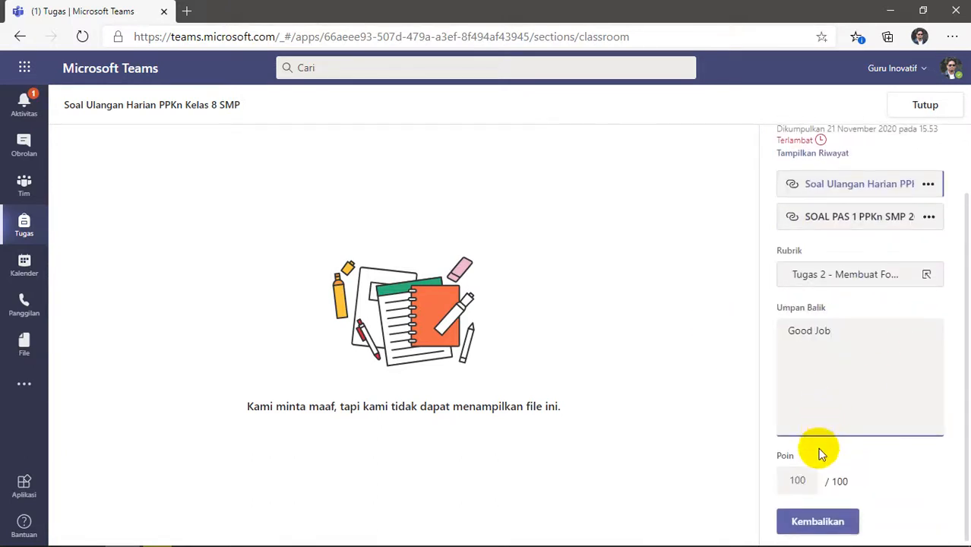
left_click(817, 521)
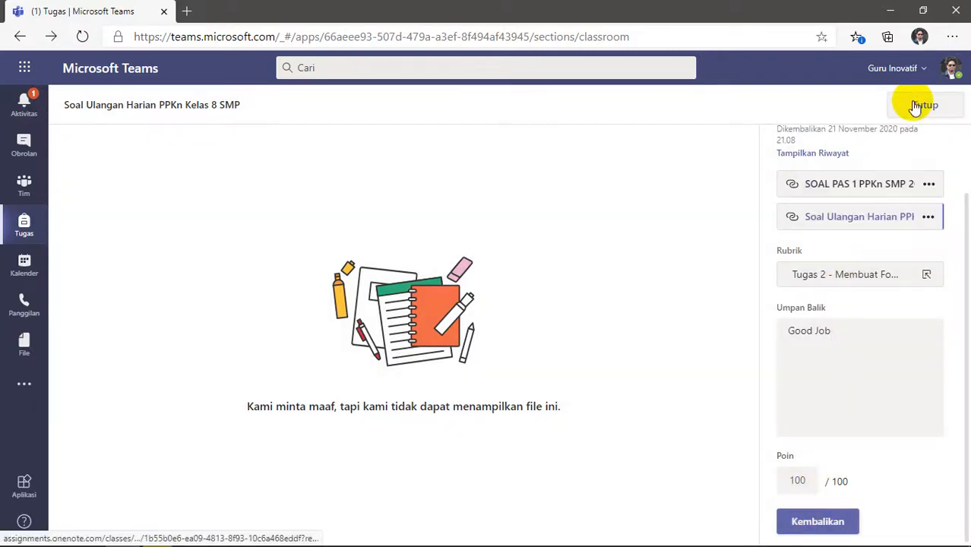
left_click(923, 105)
- Open the remaining late Tugas 2 submission and look over its linked "Soal Ulangan Bahasa Indonesia Kelas 9 SMP" form
scroll(319, 310, "up", 2)
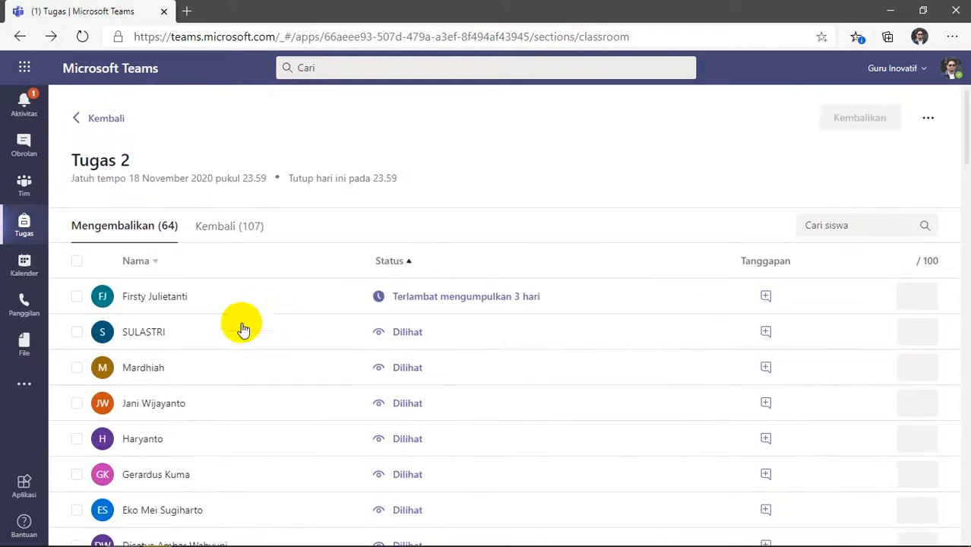
left_click(144, 301)
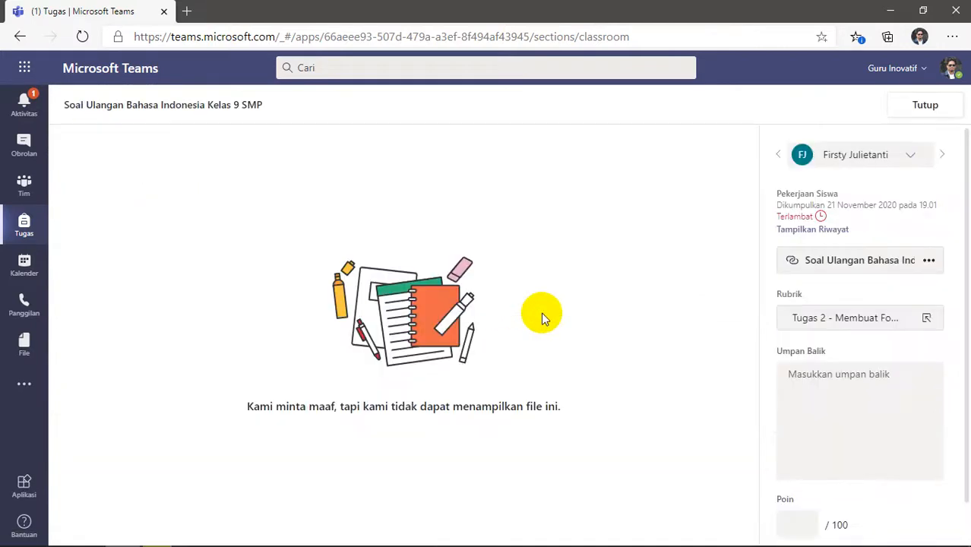
left_click(796, 258)
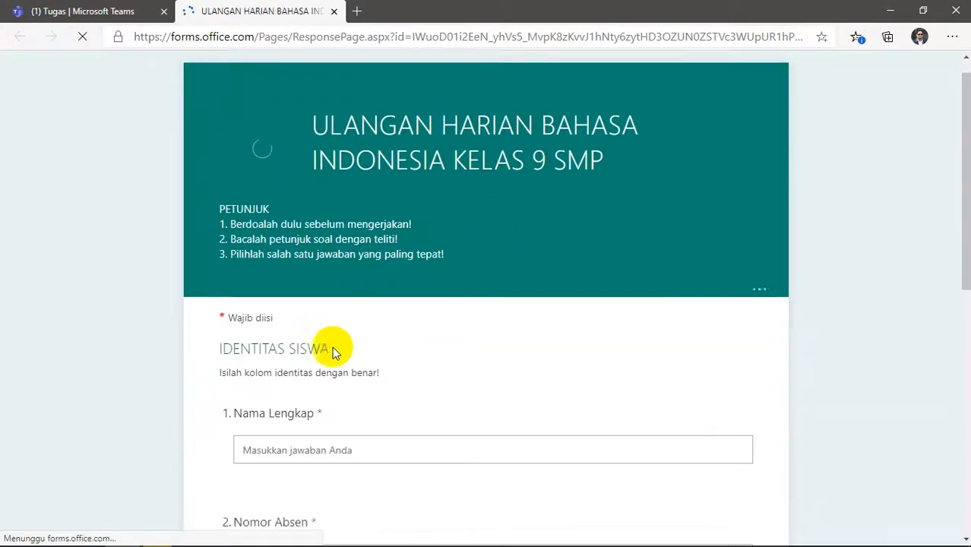
scroll(332, 347, "down", 7)
scroll(332, 349, "up", 7)
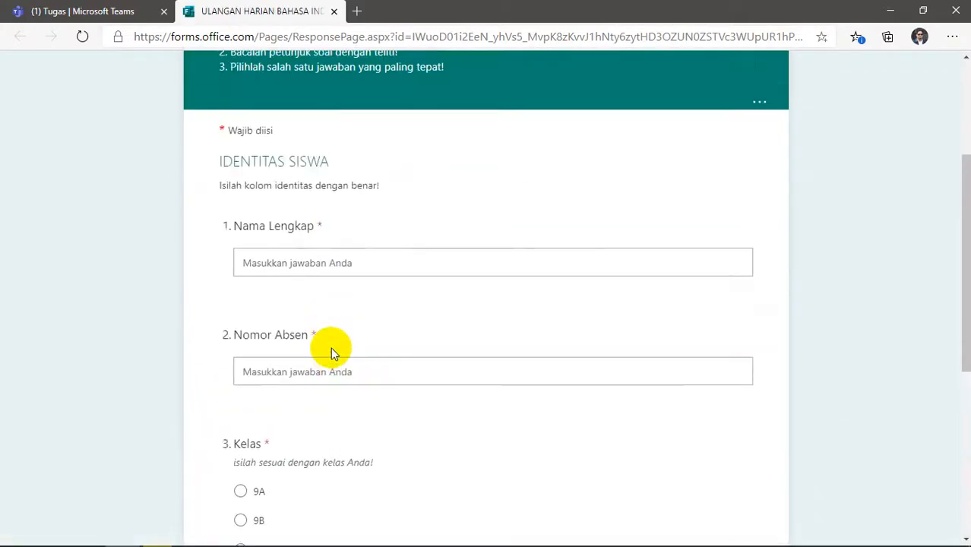
- Fill the identity section with placeholder "a" for name and attendance number, class 9A and date 21/11/2020, and continue to the questions
left_click(289, 414)
type("a")
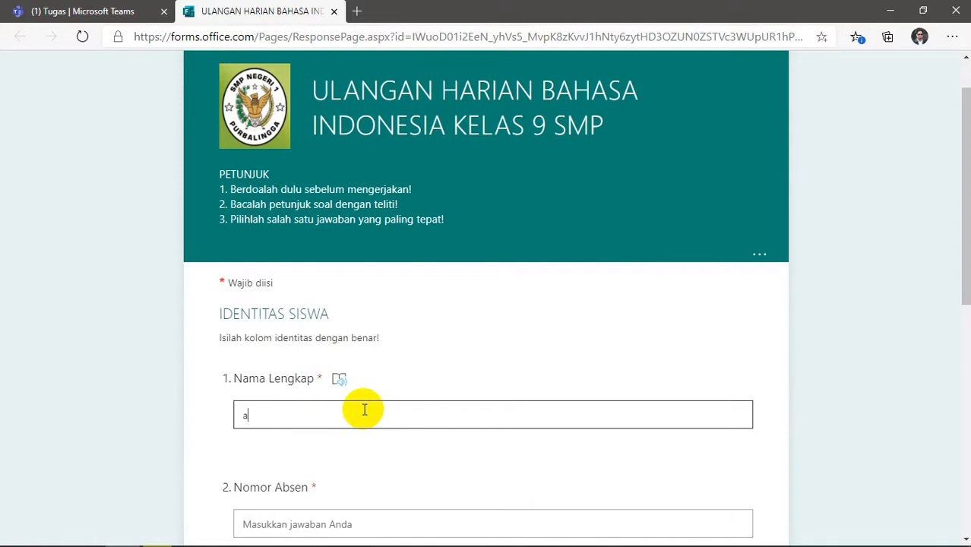
scroll(363, 409, "down", 4)
left_click(296, 220)
type("a")
left_click(256, 346)
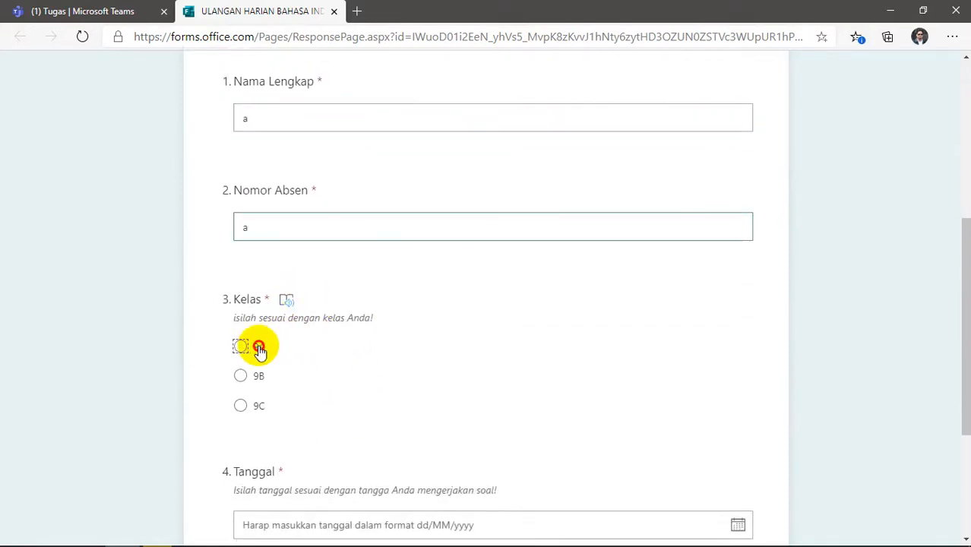
scroll(352, 403, "down", 3)
left_click(294, 307)
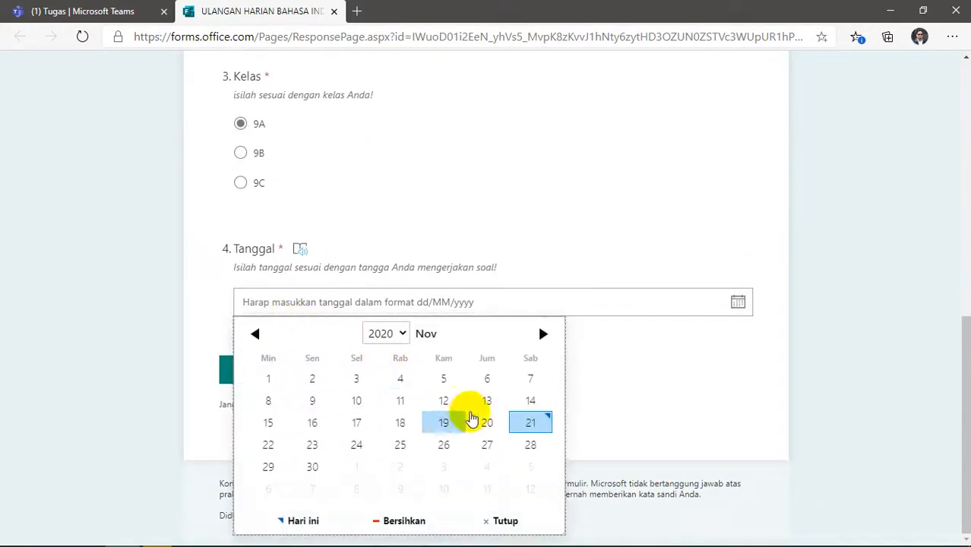
left_click(525, 422)
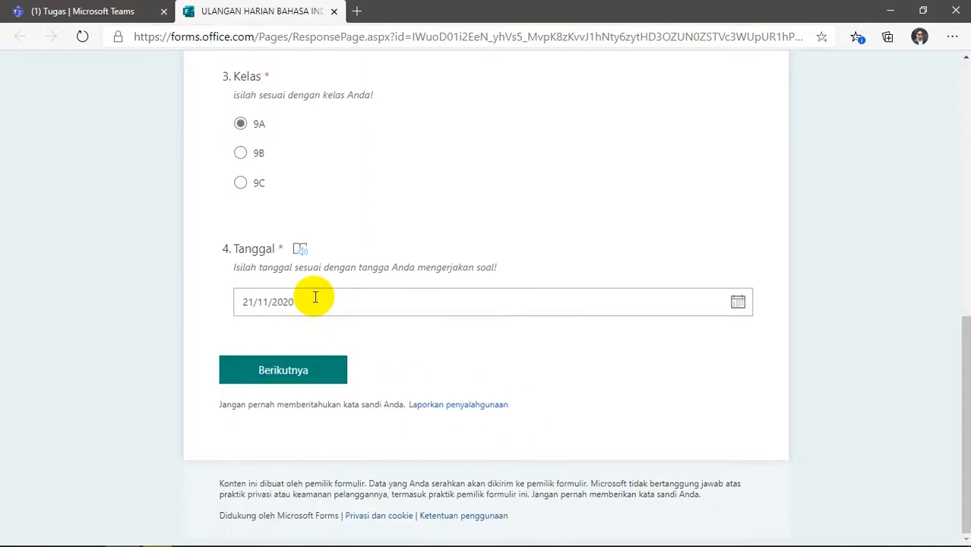
left_click(287, 370)
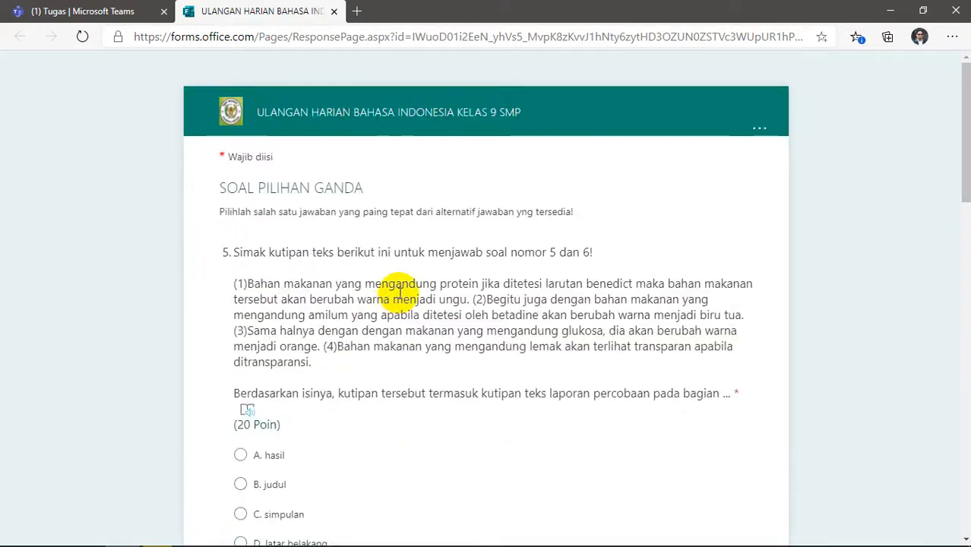
- Review the multiple-choice questions in the Bahasa Indonesia Kelas 9 form and close the form without submitting it
scroll(343, 346, "down", 20)
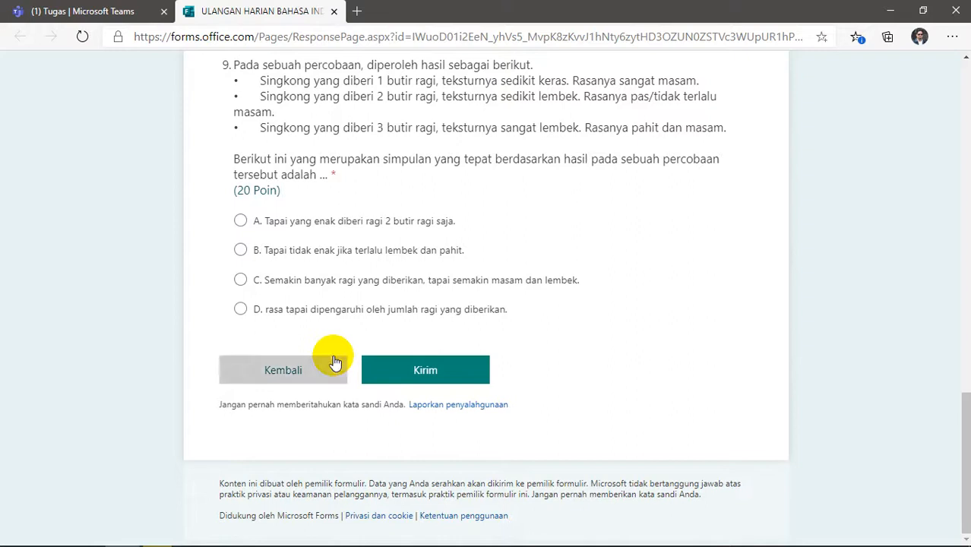
scroll(340, 358, "up", 15)
left_click(335, 12)
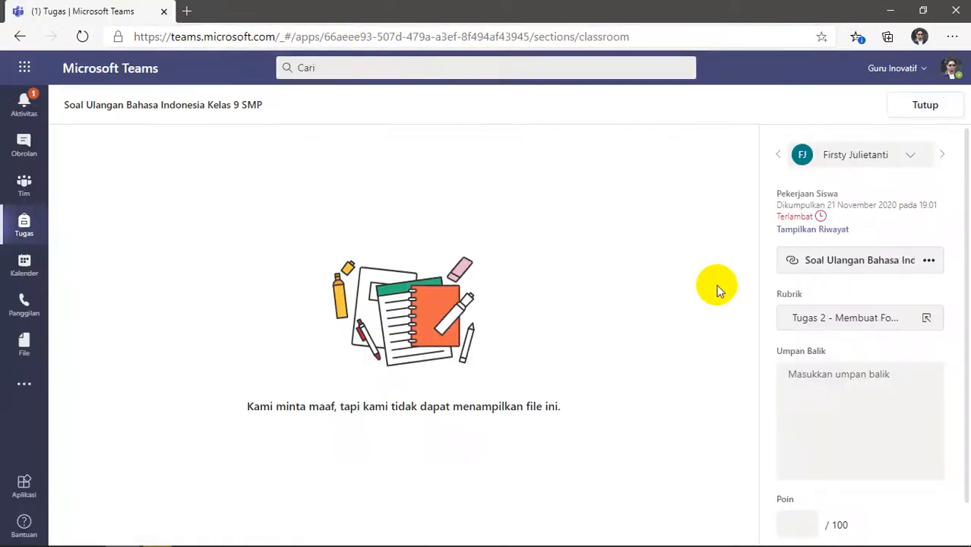
- Rate the Bahasa Indonesia Kelas 9 submission as Sangat Lengkap (5 poin) and return it with the feedback "Good Job"
left_click(792, 319)
left_click(812, 296)
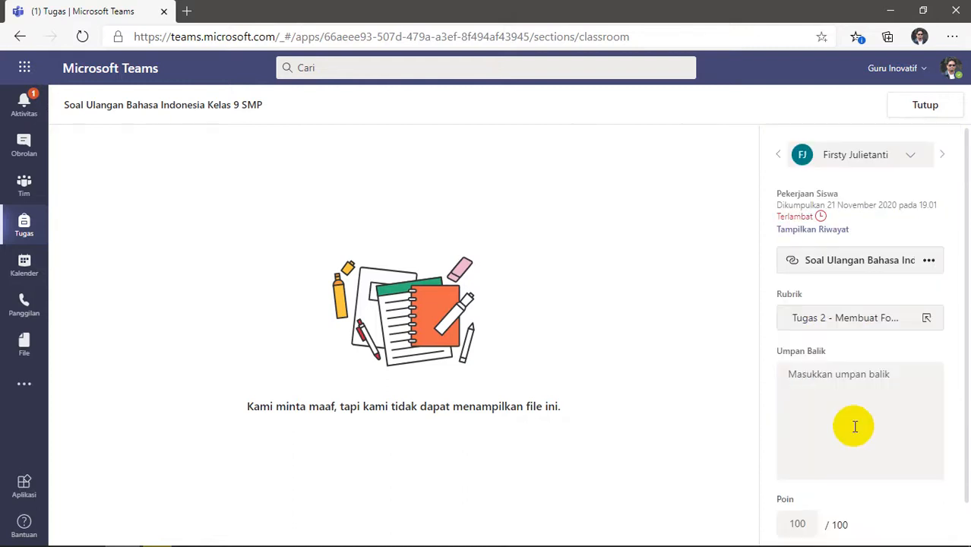
left_click(849, 390)
scroll(822, 462, "down", 1)
type("Good Job")
left_click(805, 521)
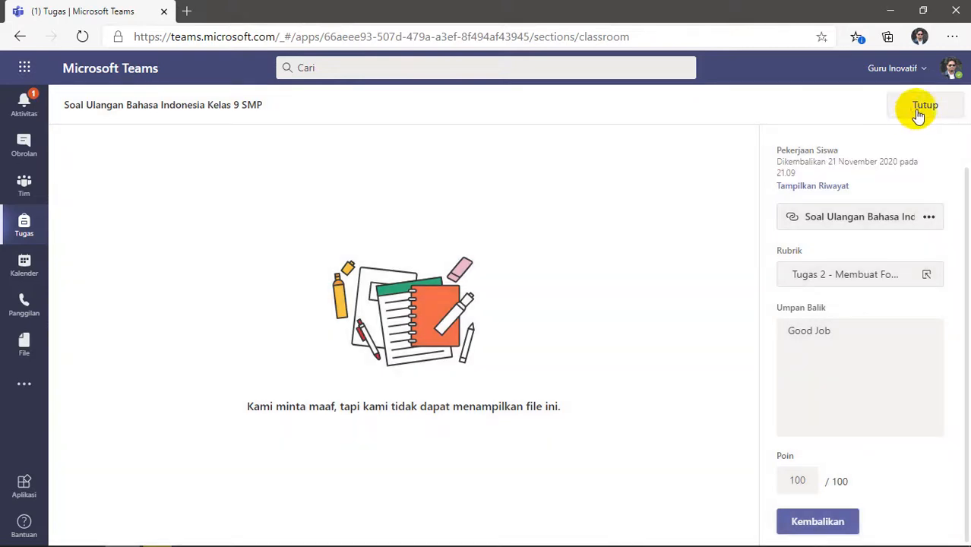
left_click(916, 110)
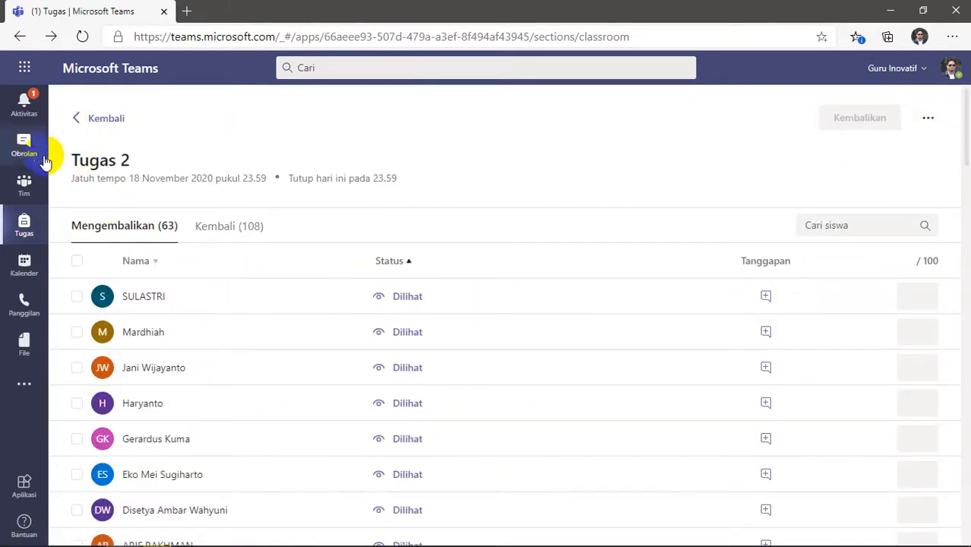
- Go back to the list of assigned tasks and open Tugas 2 of KELAS A - M365 - HARI GURU
left_click(24, 190)
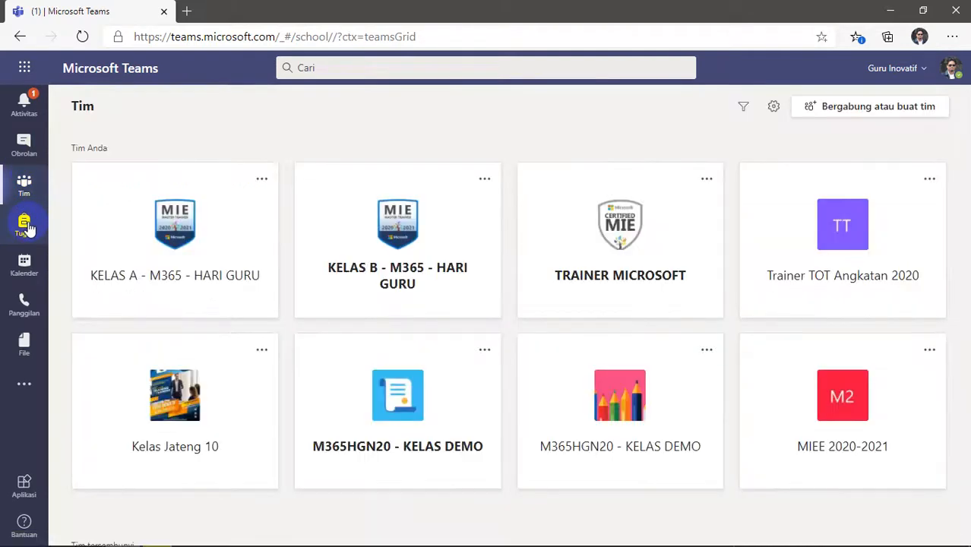
left_click(25, 224)
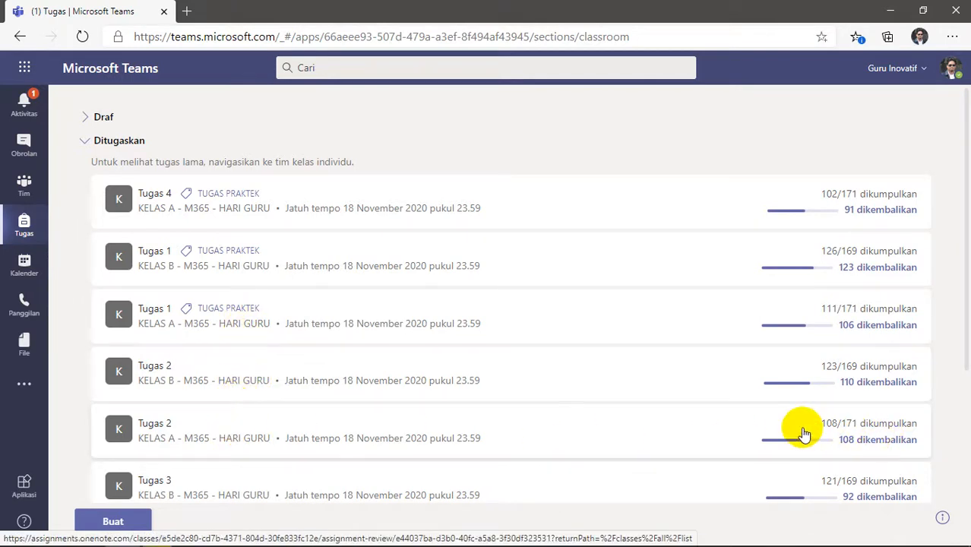
left_click(745, 442)
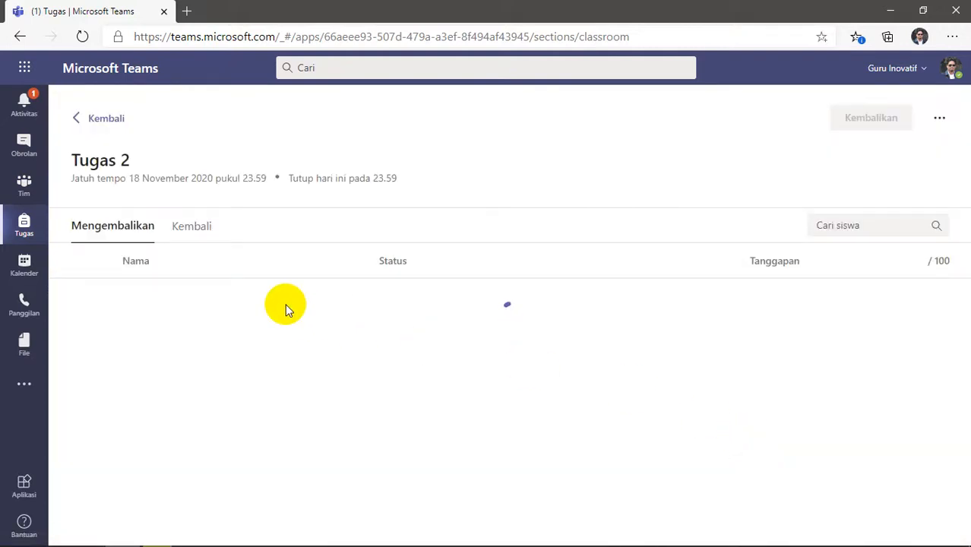
- Sort the unreturned Tugas 2 students by status so Dilihat entries come first, and review the students with that status
left_click(389, 260)
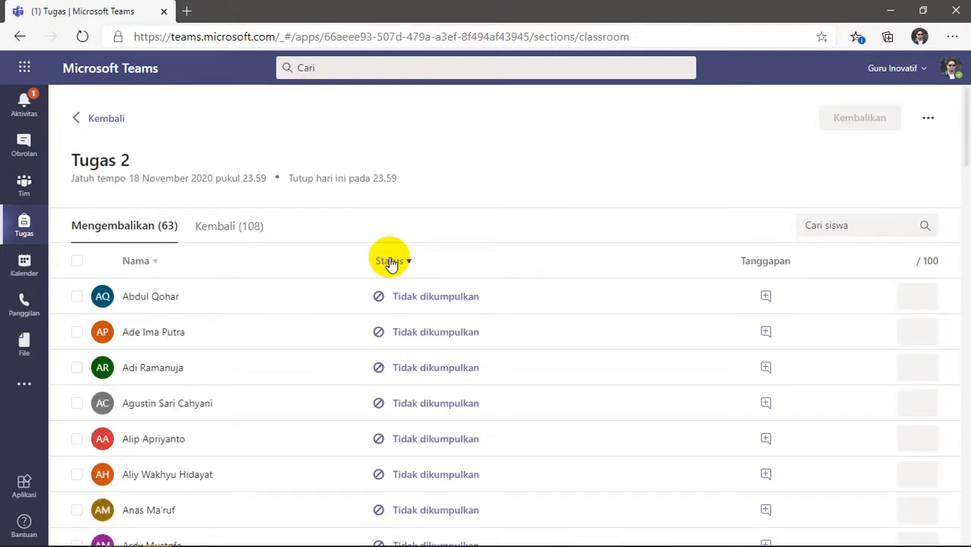
left_click(389, 261)
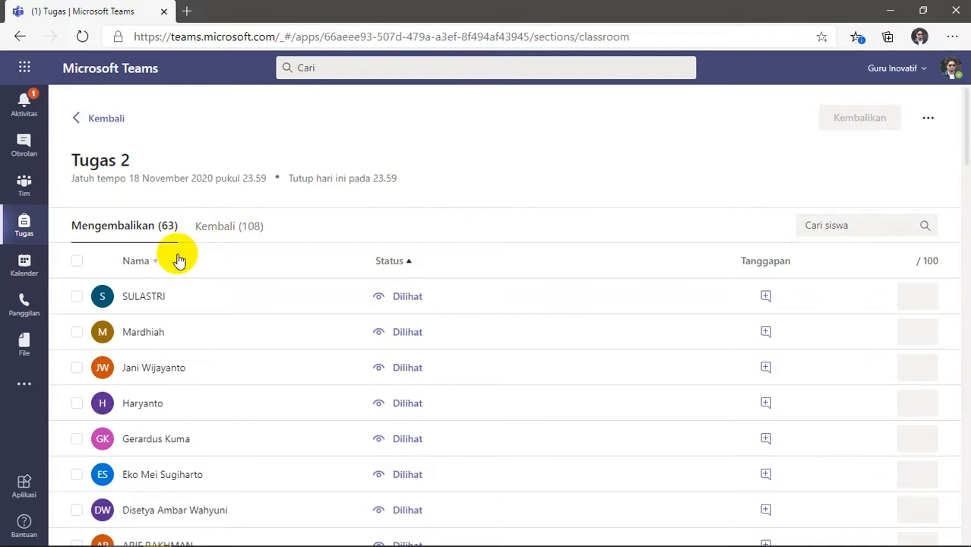
scroll(194, 342, "down", 1)
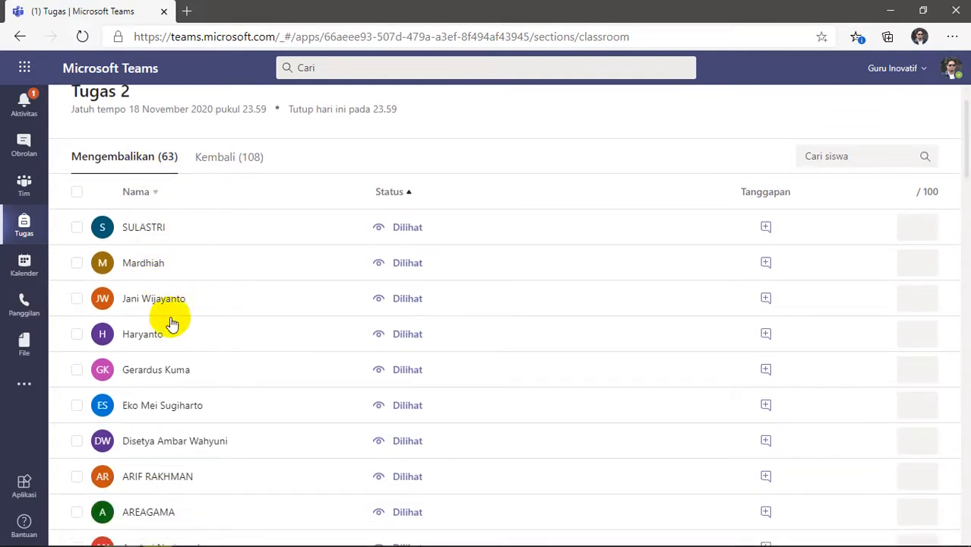
scroll(172, 367, "down", 1)
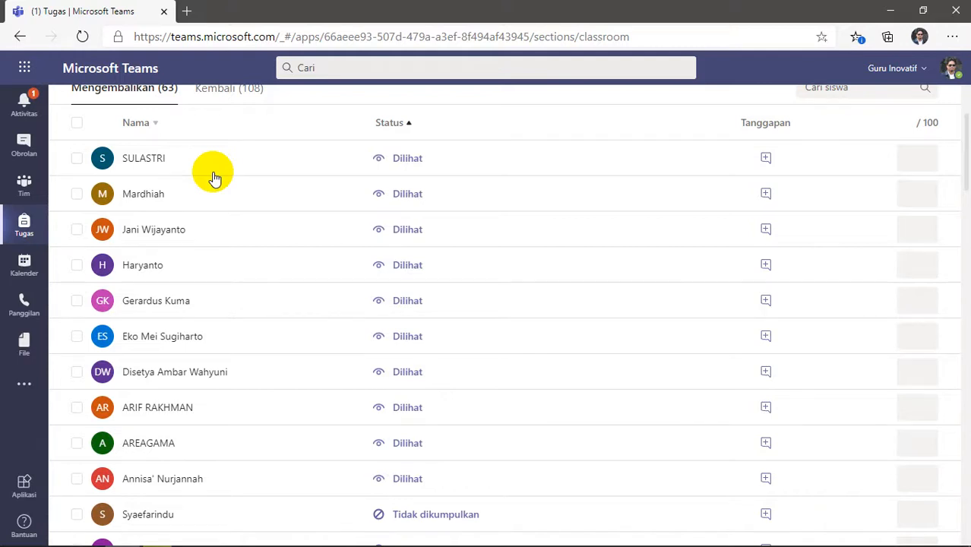
scroll(217, 222, "up", 2)
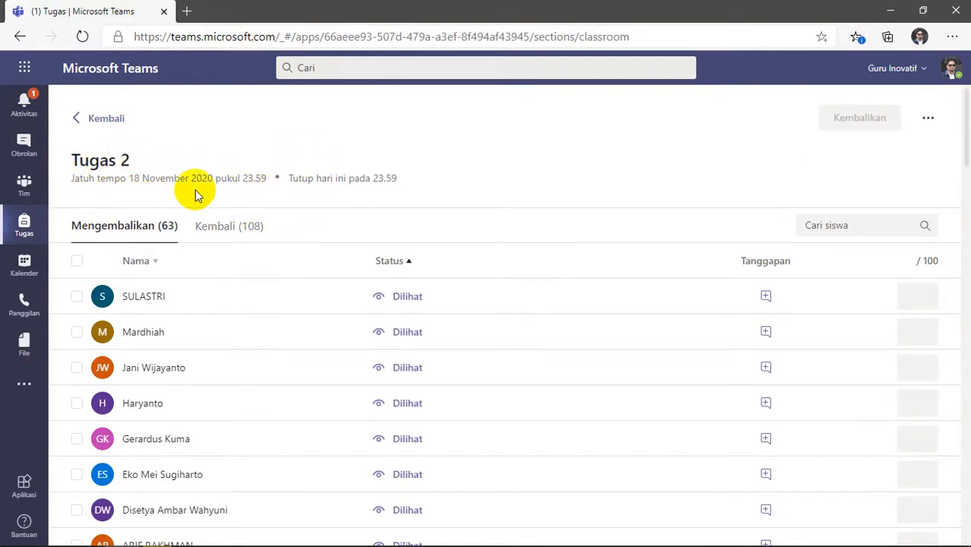
- Examine the rest of the unreturned Tugas 2 list for students whose status is Tidak dikumpulkan, and return to its beginning
scroll(199, 205, "down", 3)
scroll(242, 334, "down", 1)
scroll(242, 342, "down", 4)
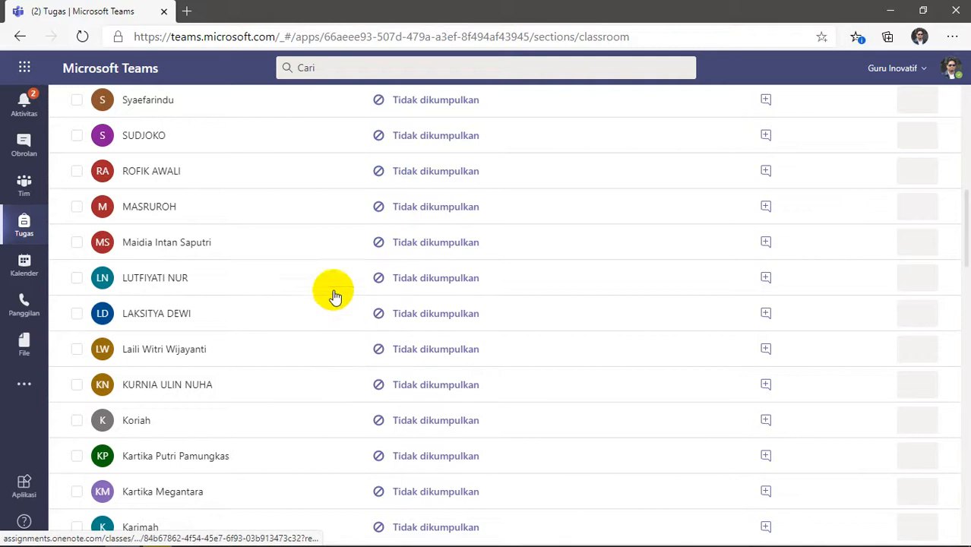
scroll(293, 275, "down", 3)
scroll(290, 271, "down", 4)
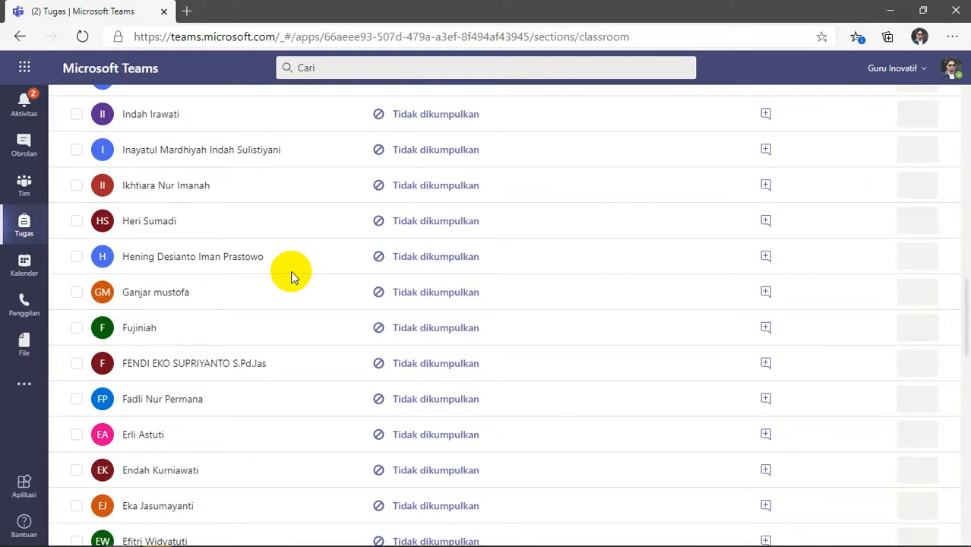
scroll(290, 270, "down", 2)
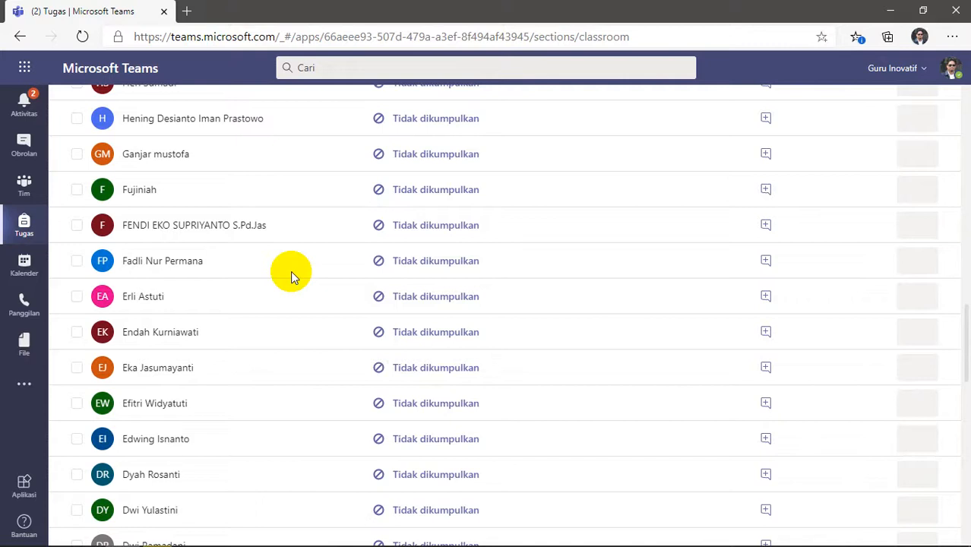
scroll(291, 270, "down", 7)
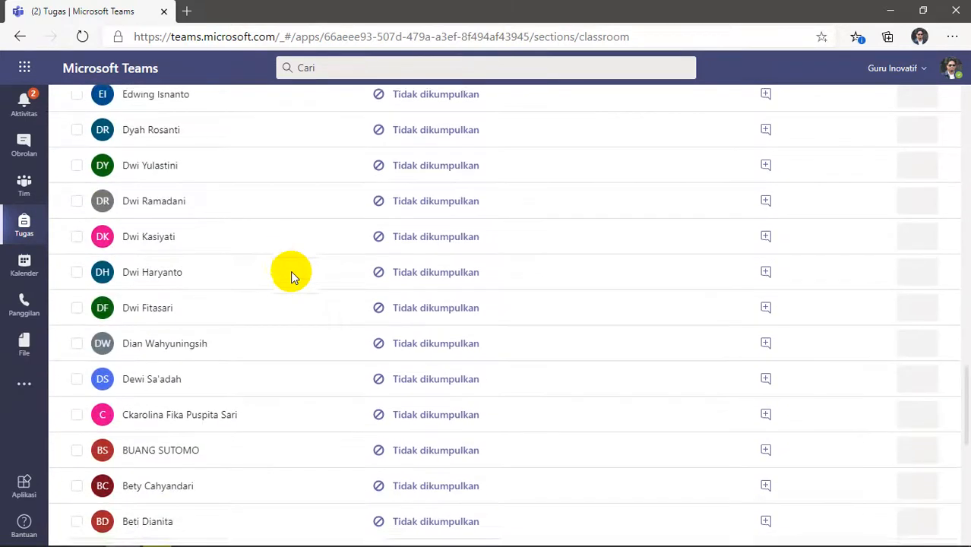
scroll(290, 276, "down", 5)
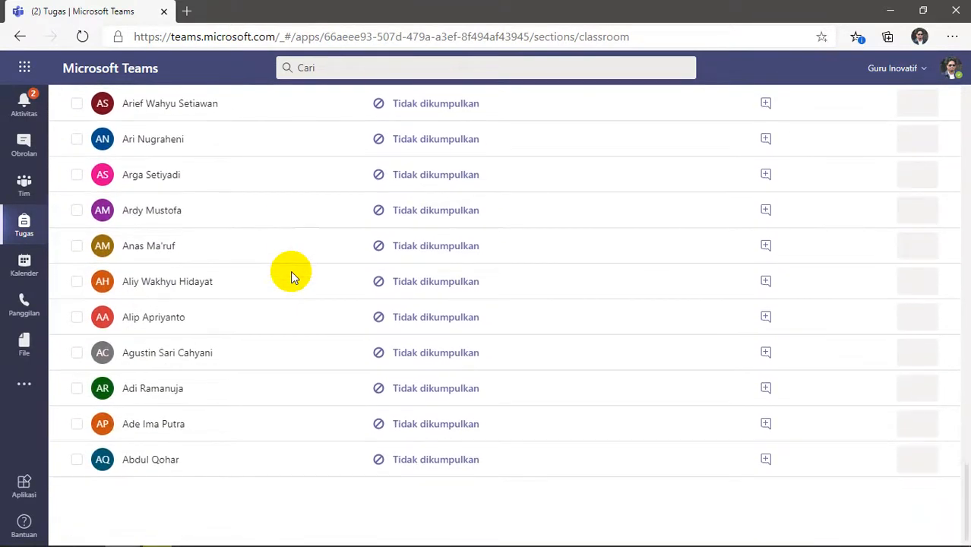
scroll(290, 270, "up", 13)
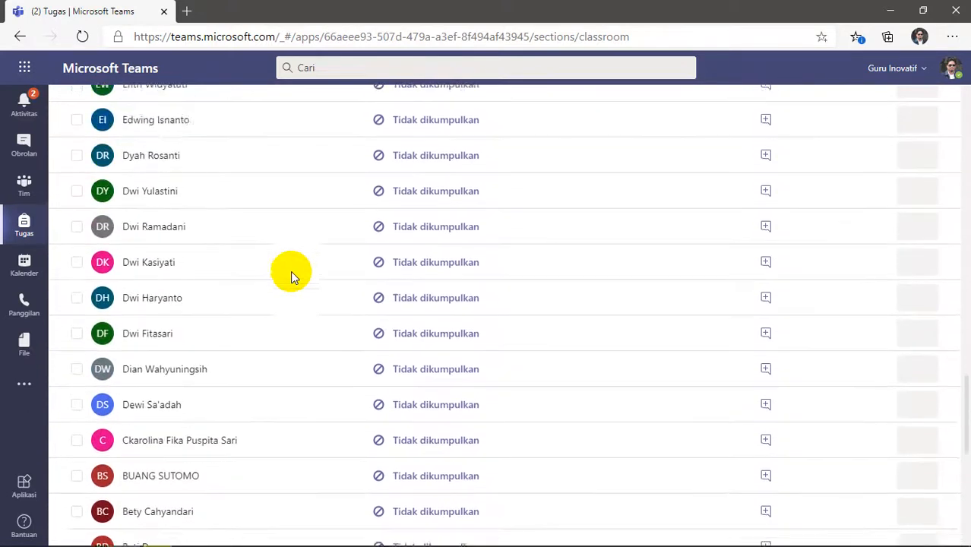
scroll(290, 270, "up", 12)
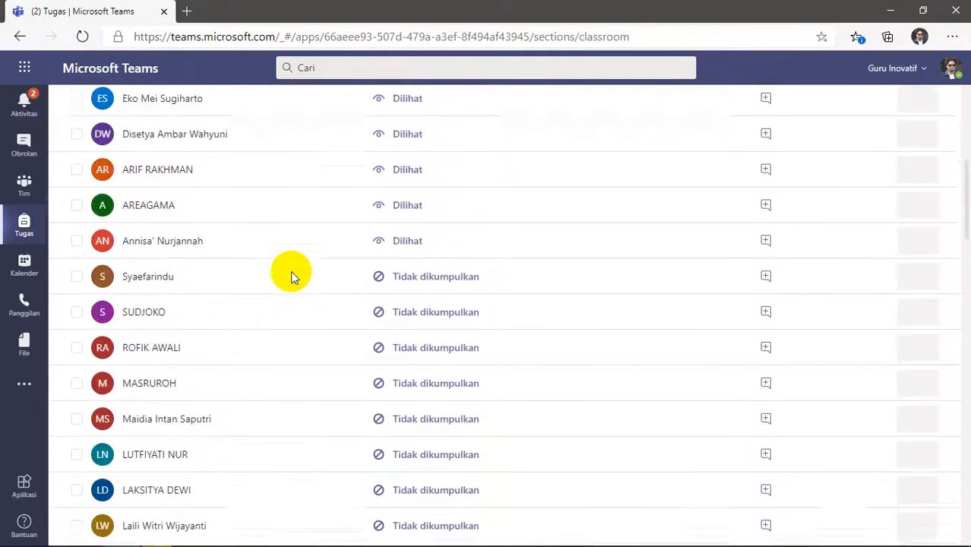
scroll(290, 270, "up", 4)
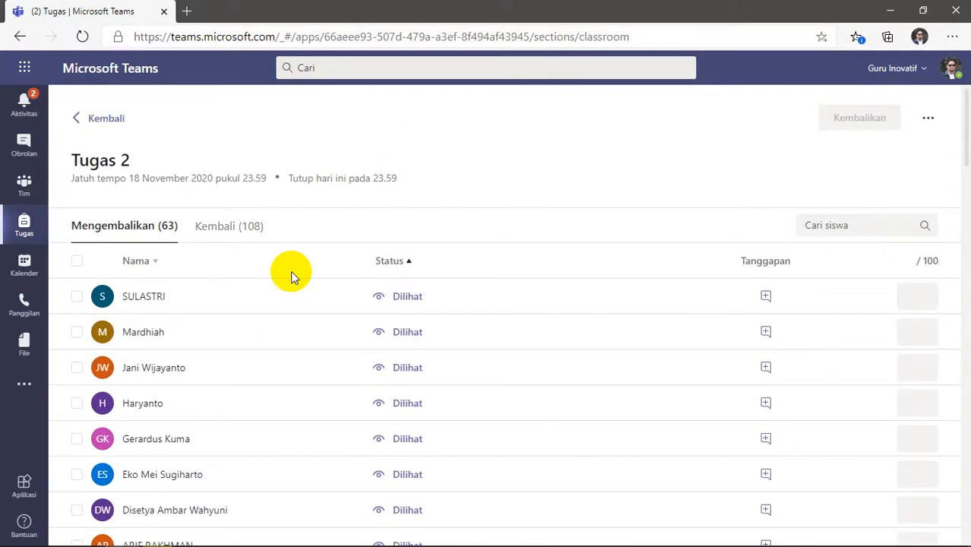